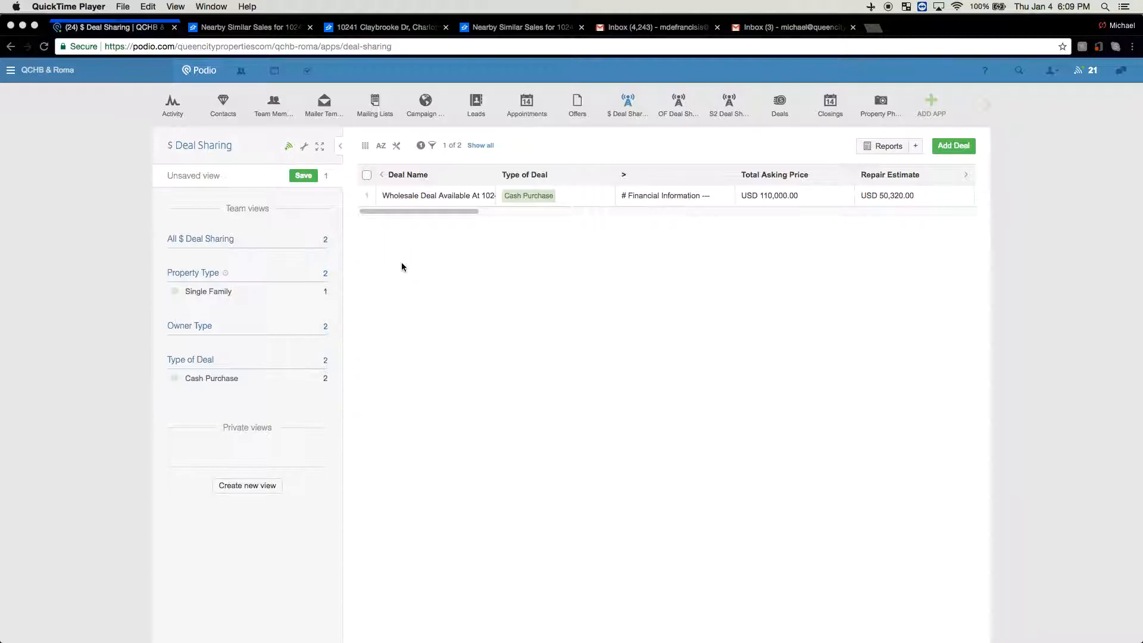
Bring the browser forward and switch from the $ Deal Sharing app to the Deals app
left_click(628, 119)
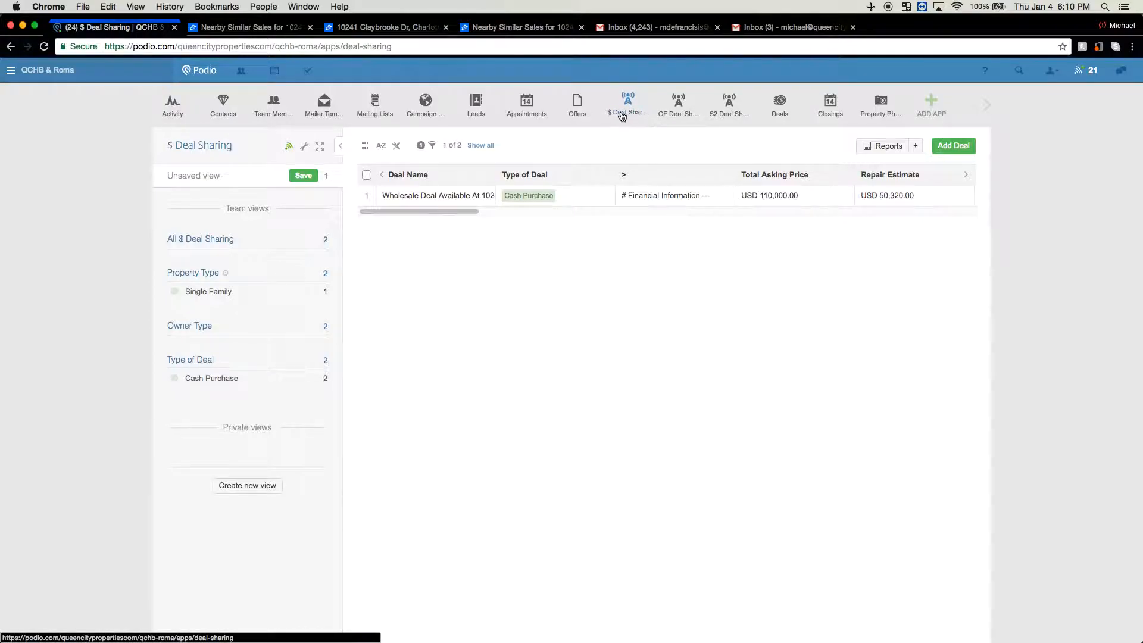
left_click(779, 104)
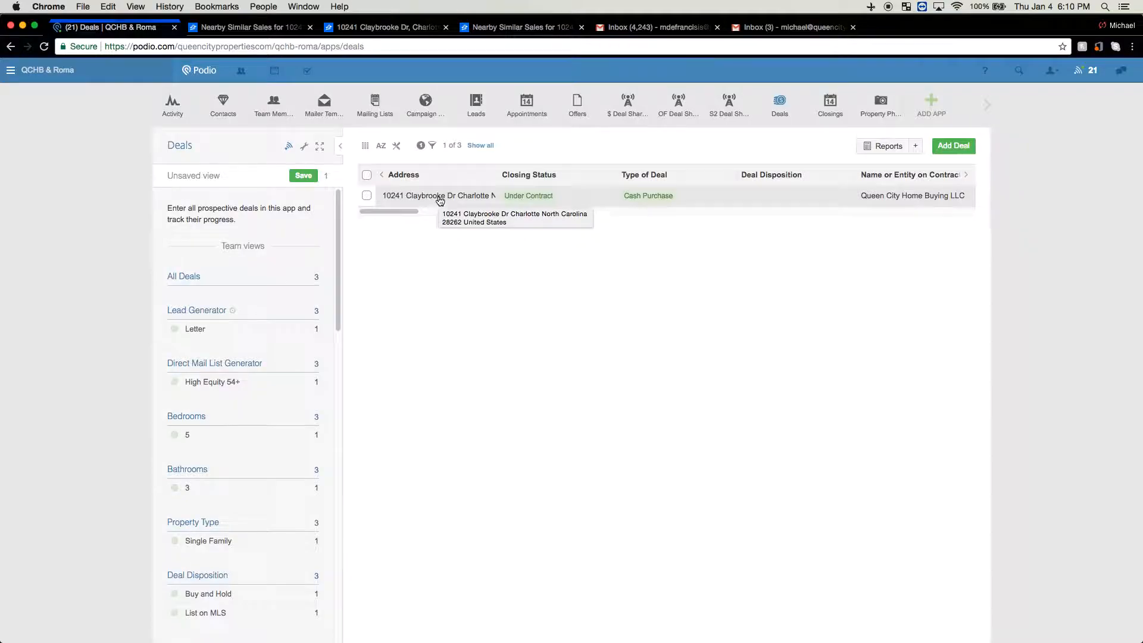
left_click(437, 196)
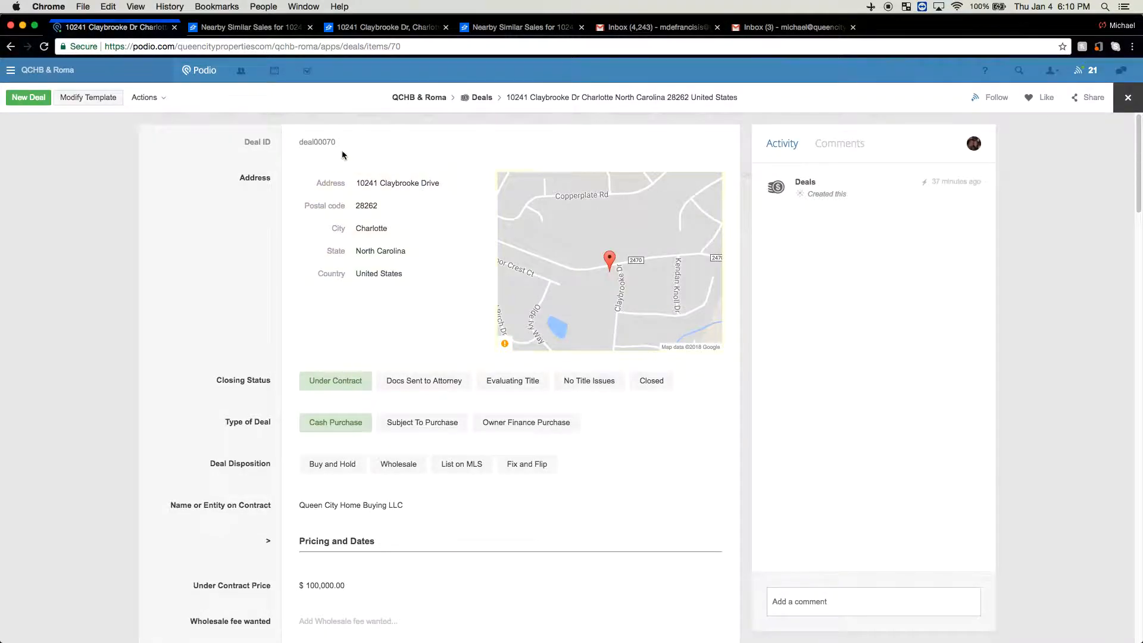
scroll(342, 274, "down", 2)
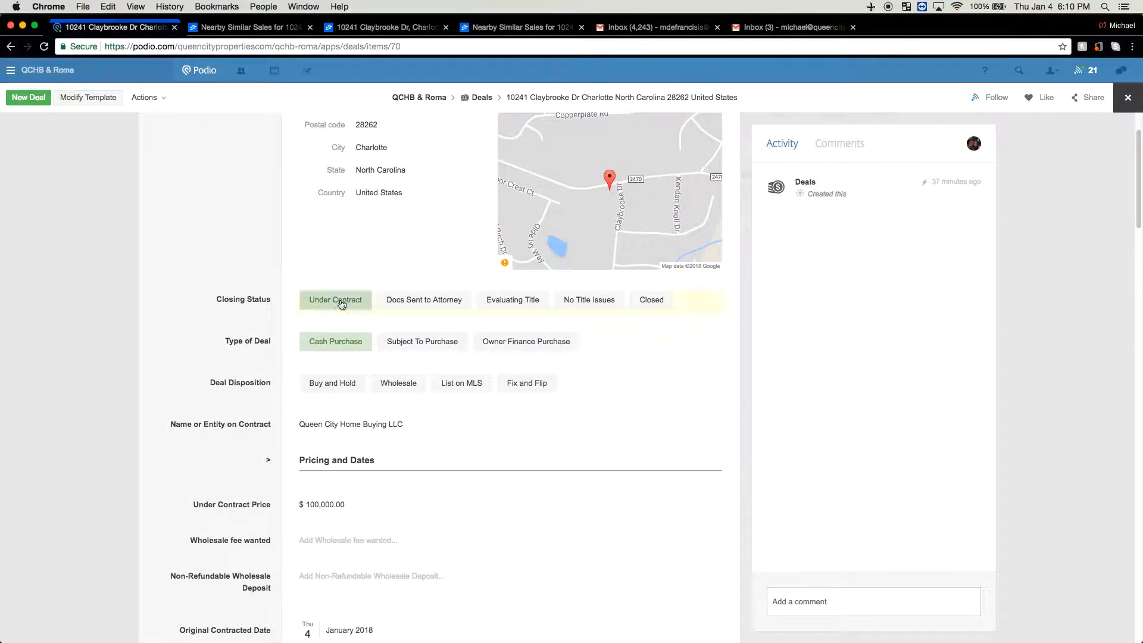
left_click(398, 383)
Enter 10000 as the wholesale fee wanted on the deal
scroll(226, 298, "down", 2)
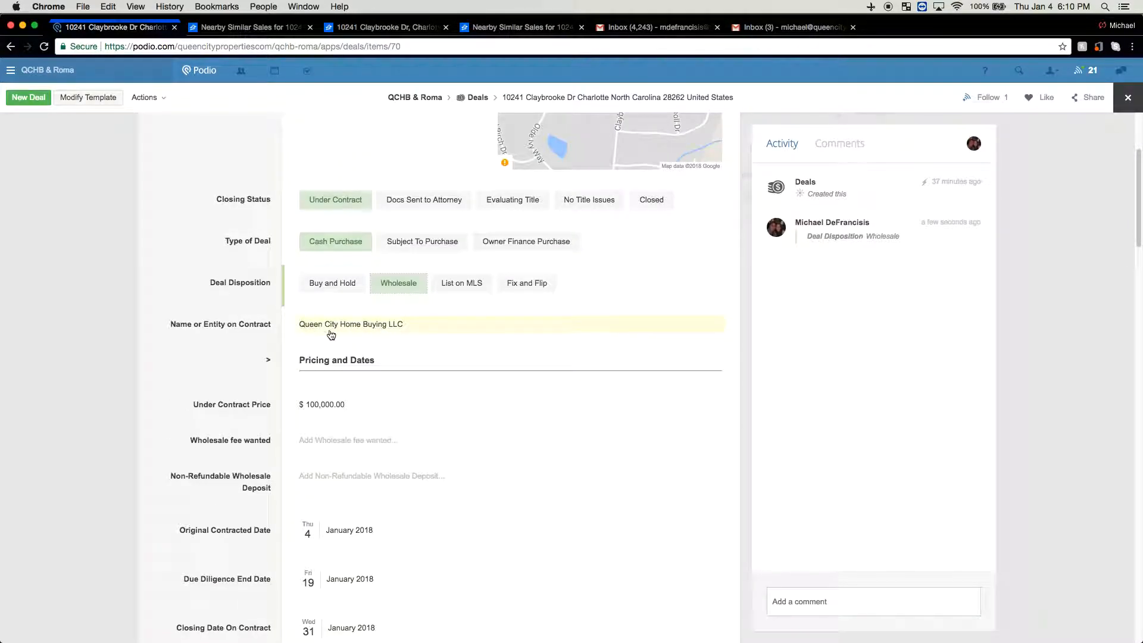
scroll(387, 330, "down", 1)
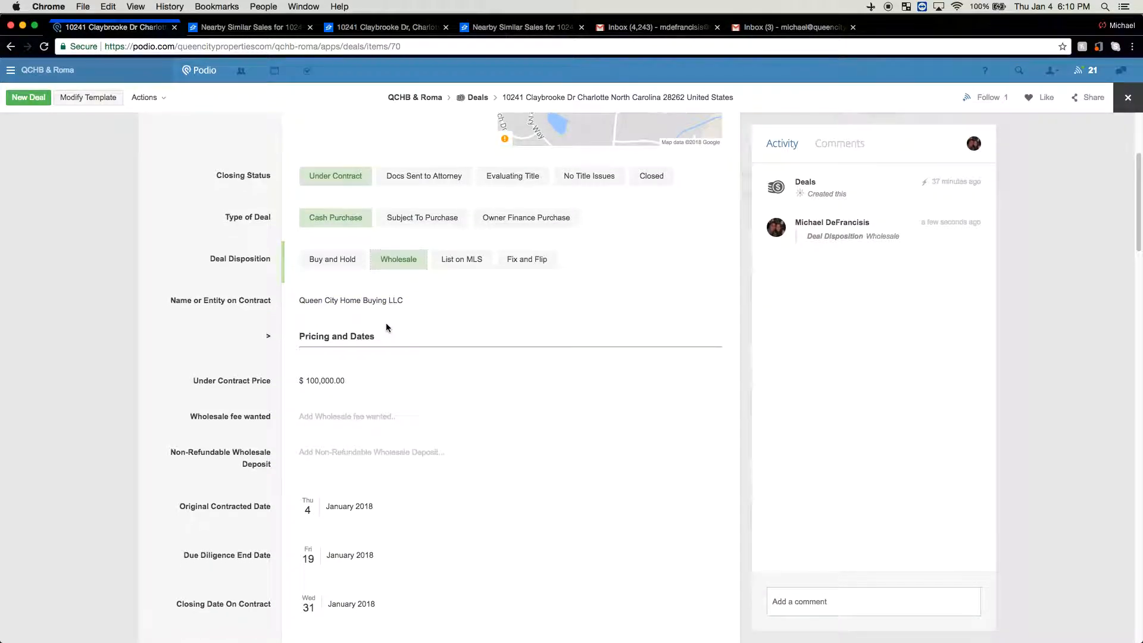
scroll(382, 321, "down", 3)
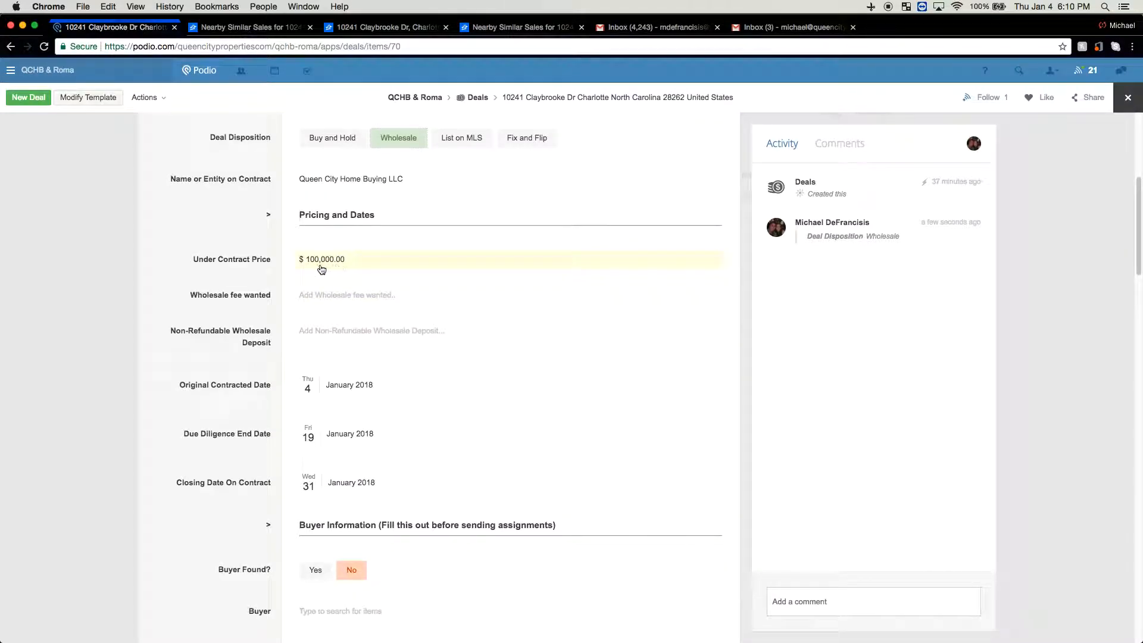
scroll(332, 267, "down", 1)
scroll(334, 267, "down", 1)
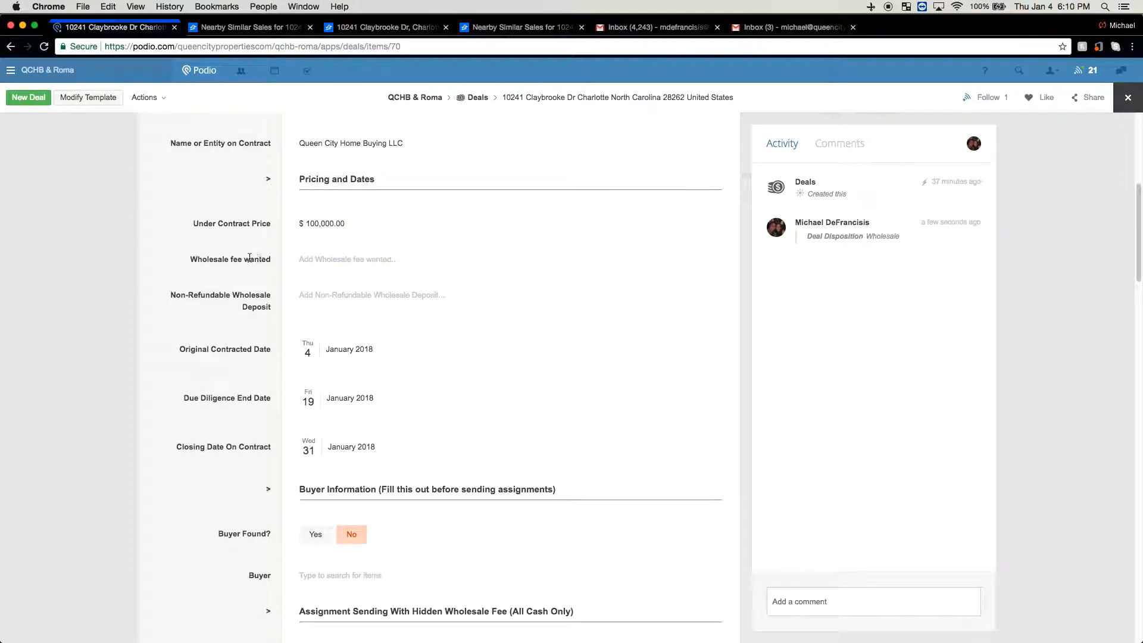
scroll(298, 259, "down", 1)
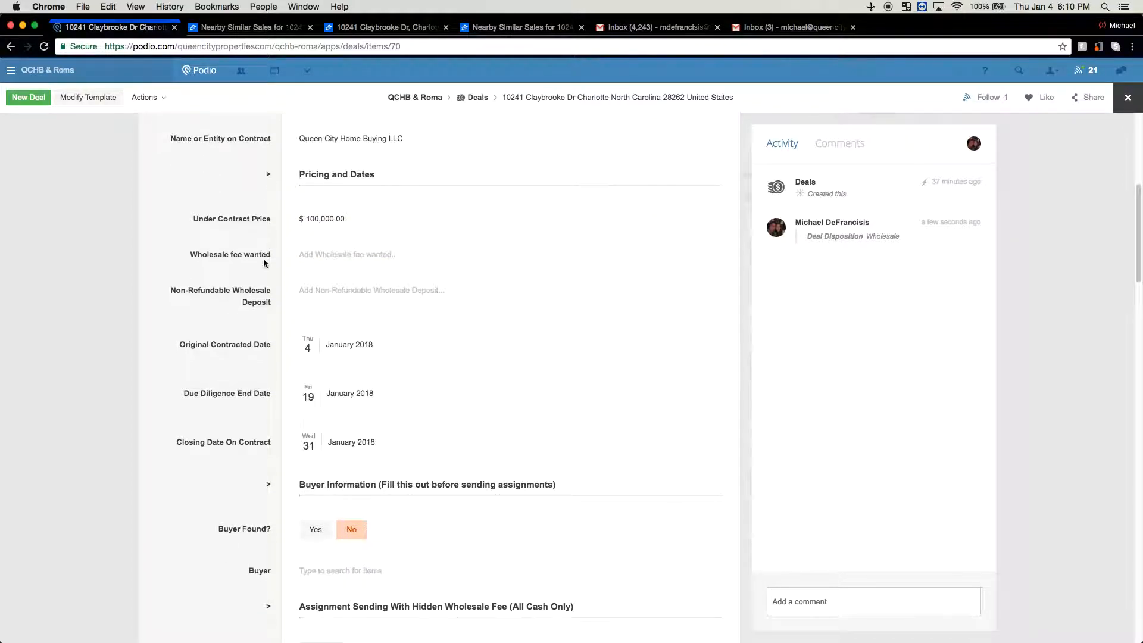
left_click(329, 256)
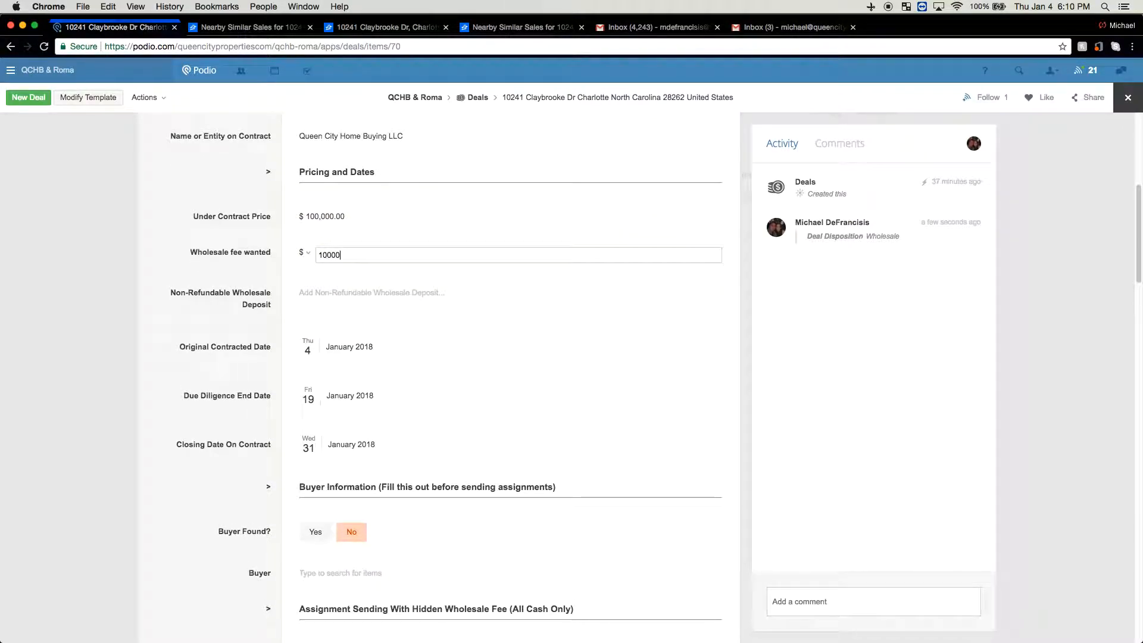
type("10000")
key("Return")
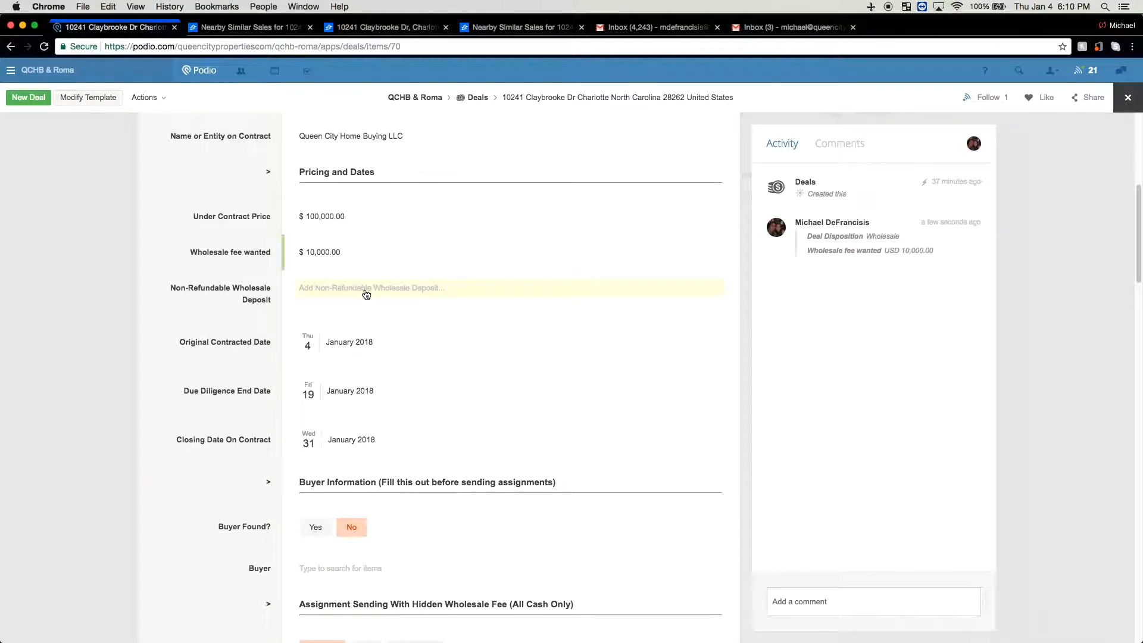
scroll(322, 266, "down", 1)
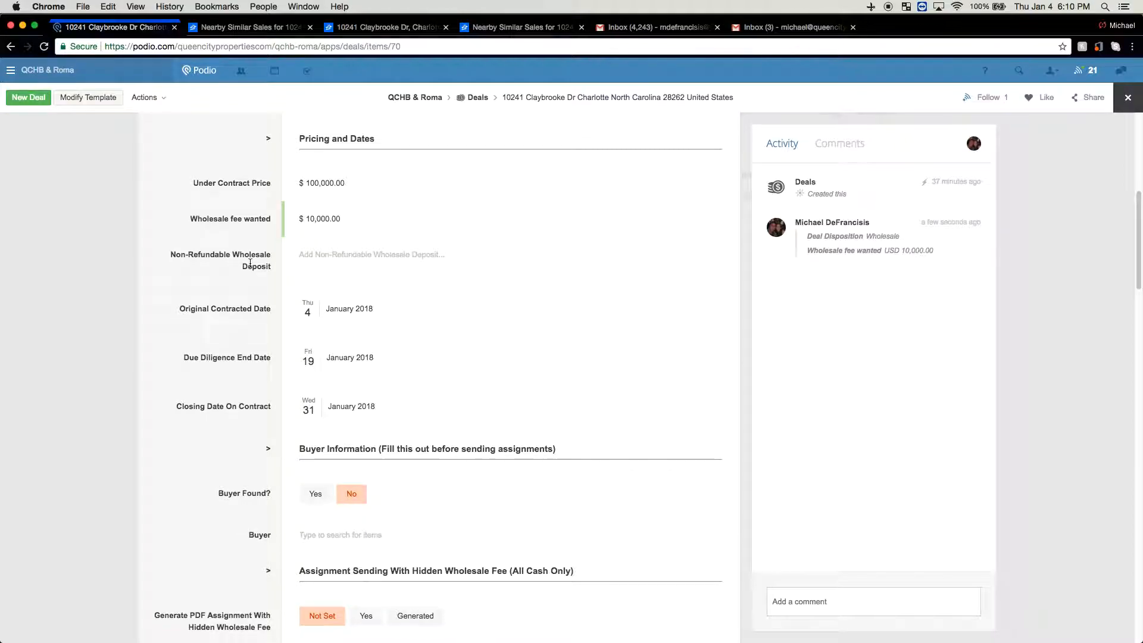
scroll(250, 263, "down", 1)
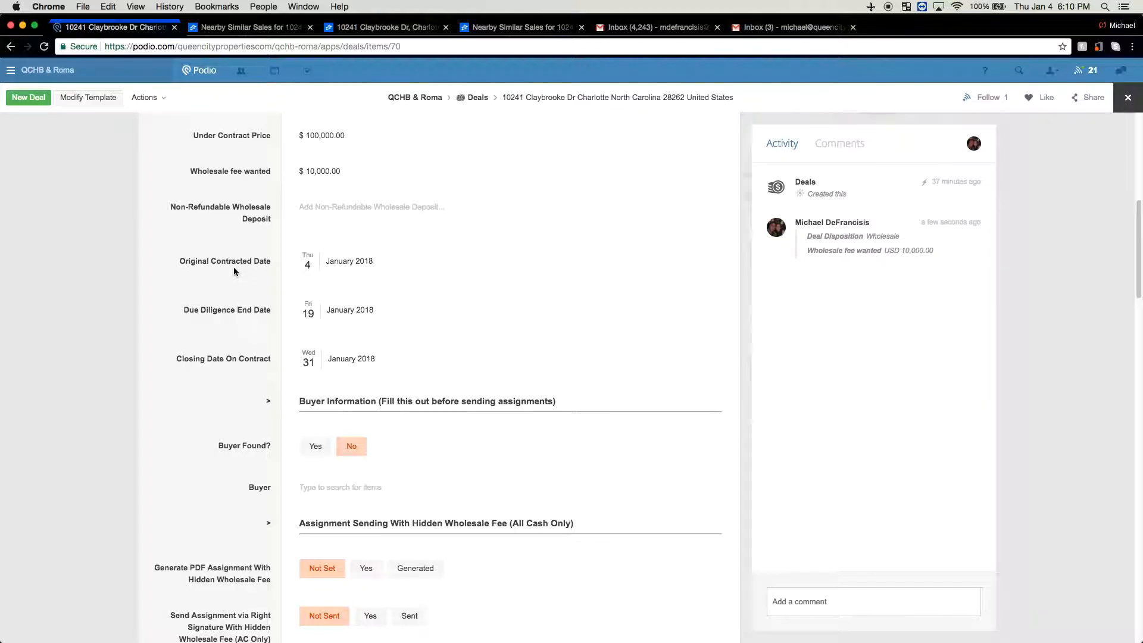
scroll(236, 239, "down", 1)
scroll(235, 238, "down", 1)
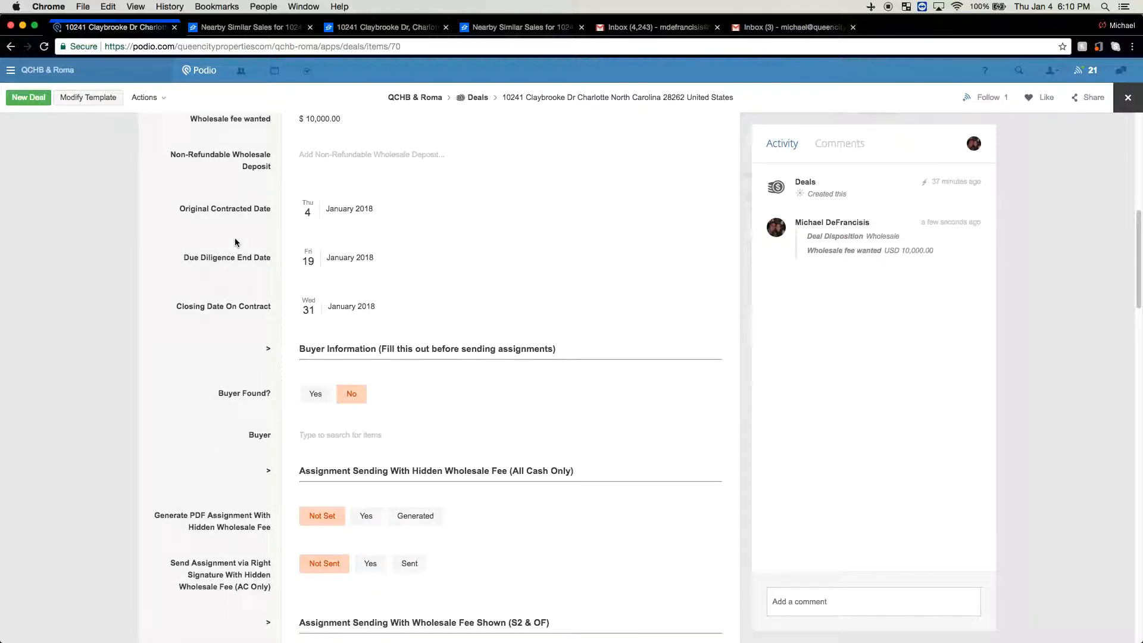
scroll(179, 238, "up", 1)
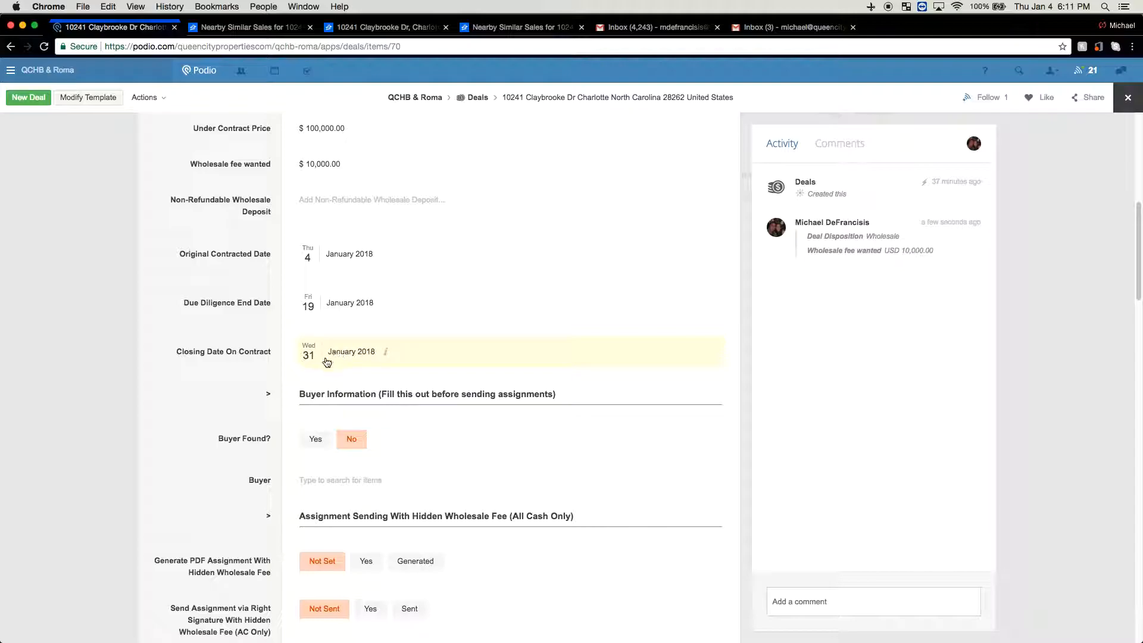
scroll(238, 342, "down", 3)
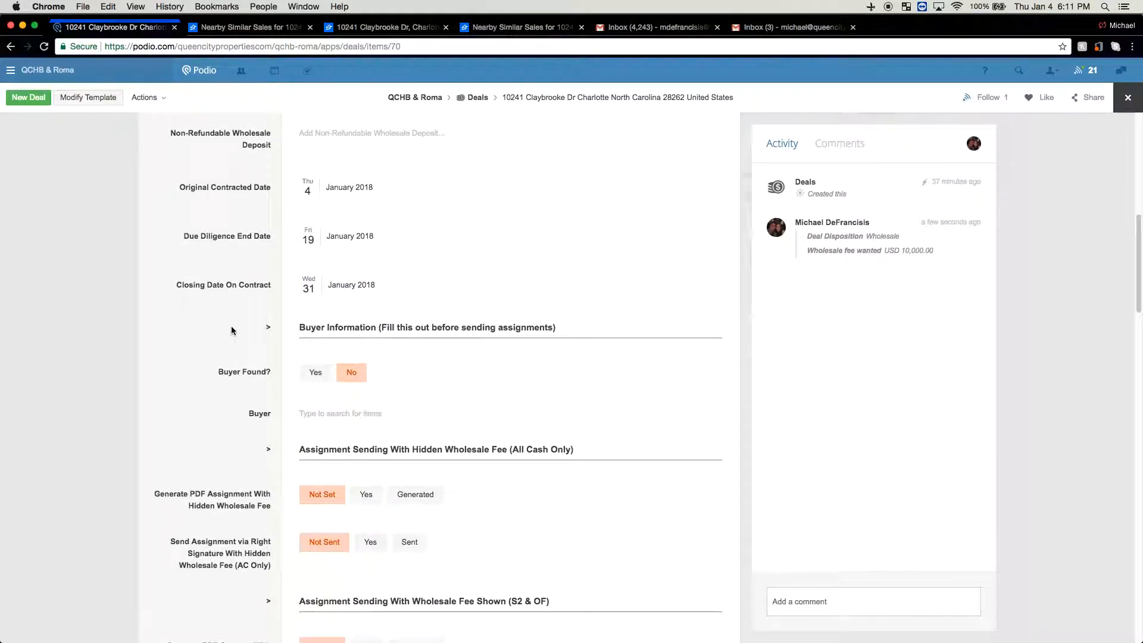
scroll(236, 338, "down", 4)
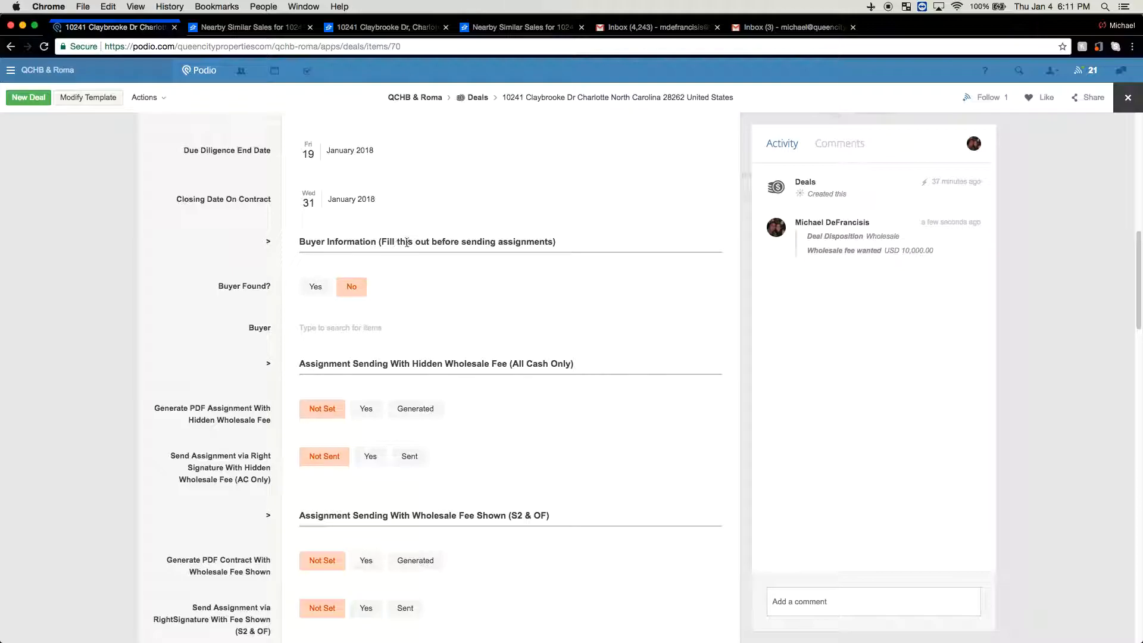
Set Buyer Found? to Yes and pick the Buyer contact from Contacts as the deal's buyer
left_click(316, 286)
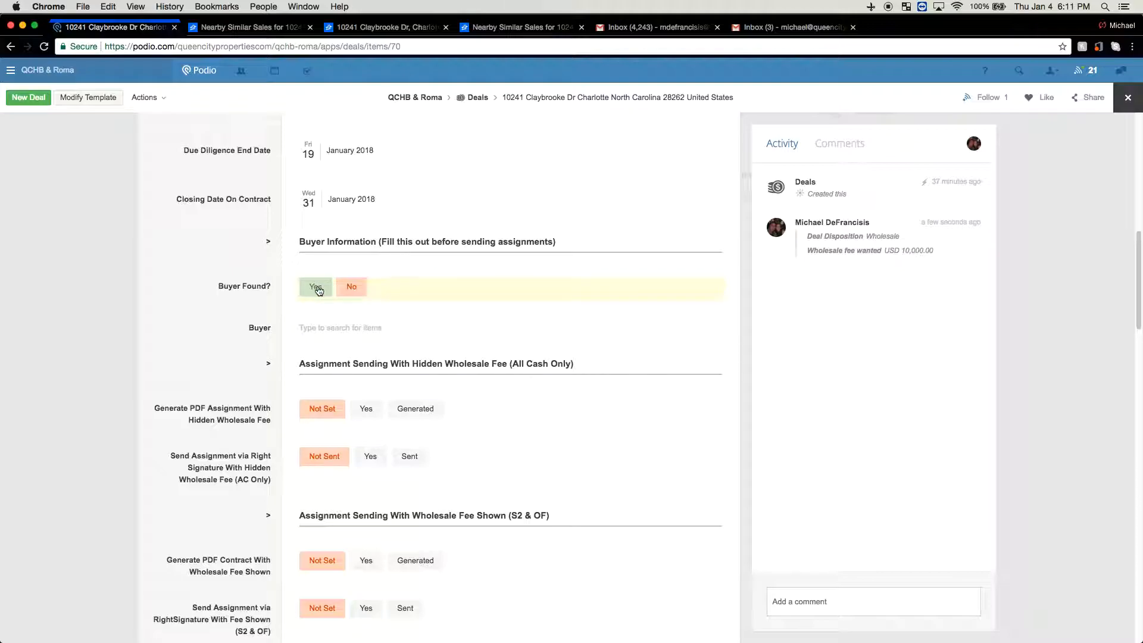
left_click(313, 334)
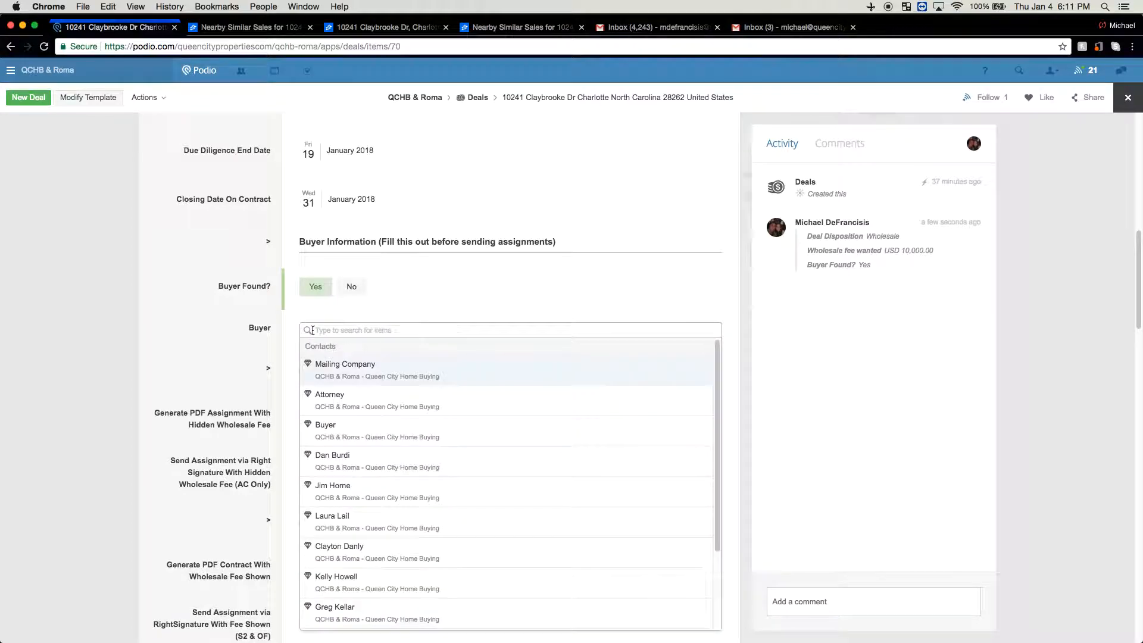
left_click(339, 432)
left_click(224, 355)
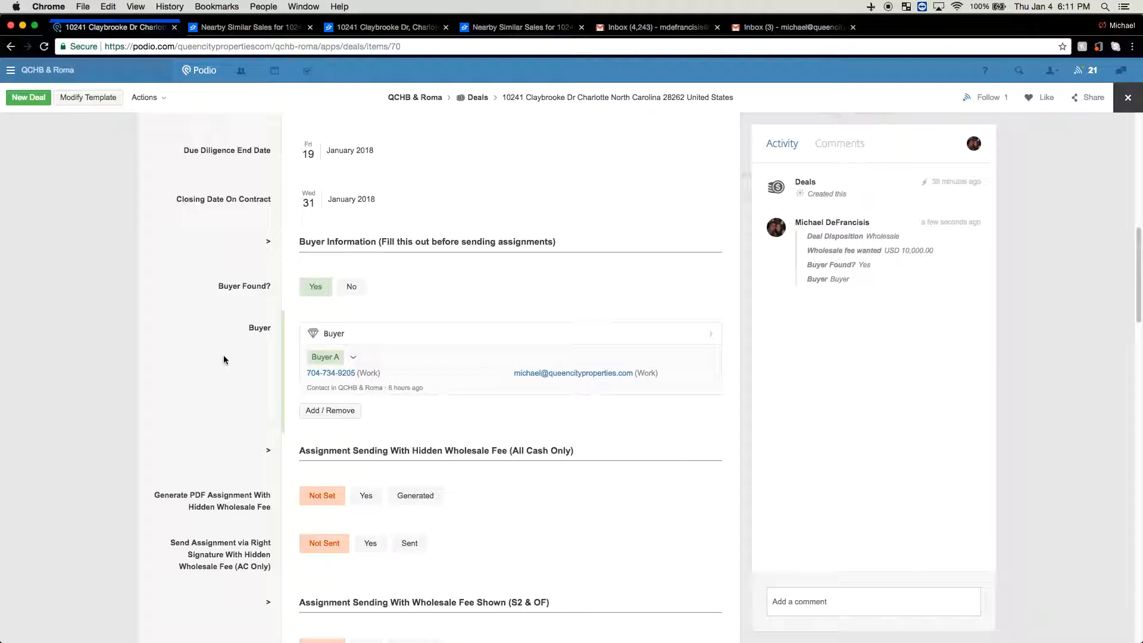
scroll(224, 355, "down", 5)
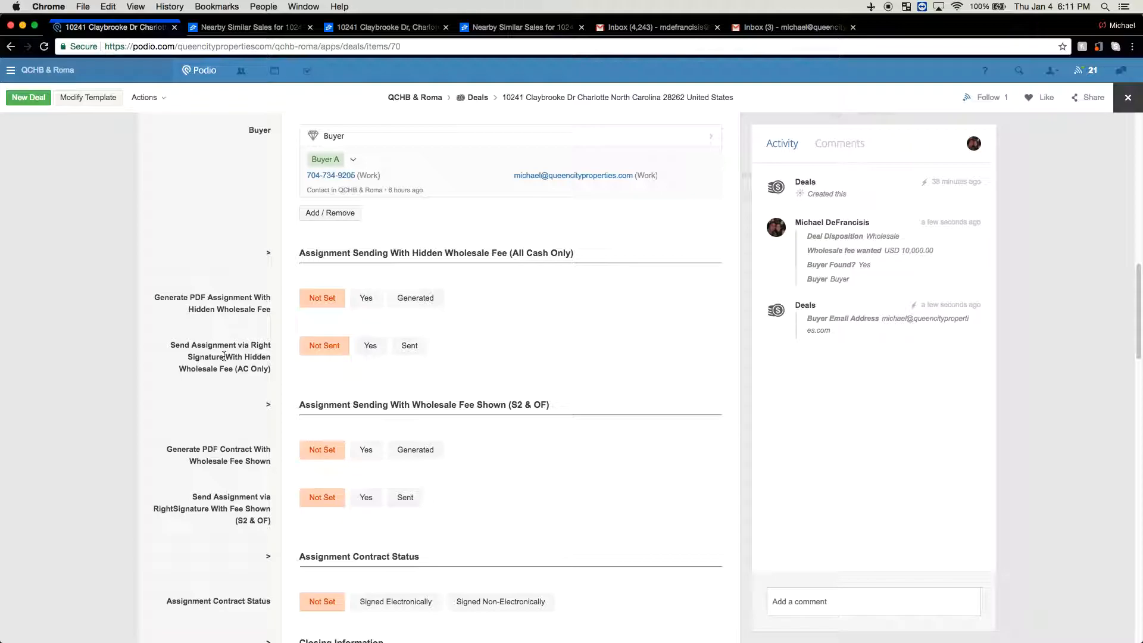
scroll(223, 356, "down", 1)
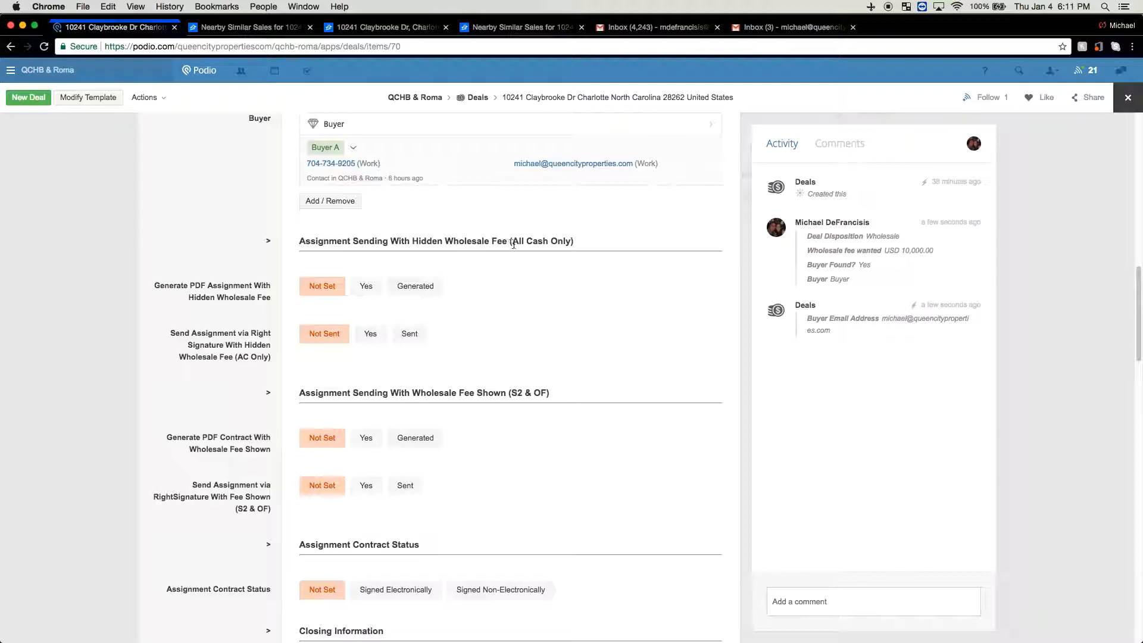
scroll(361, 230, "up", 8)
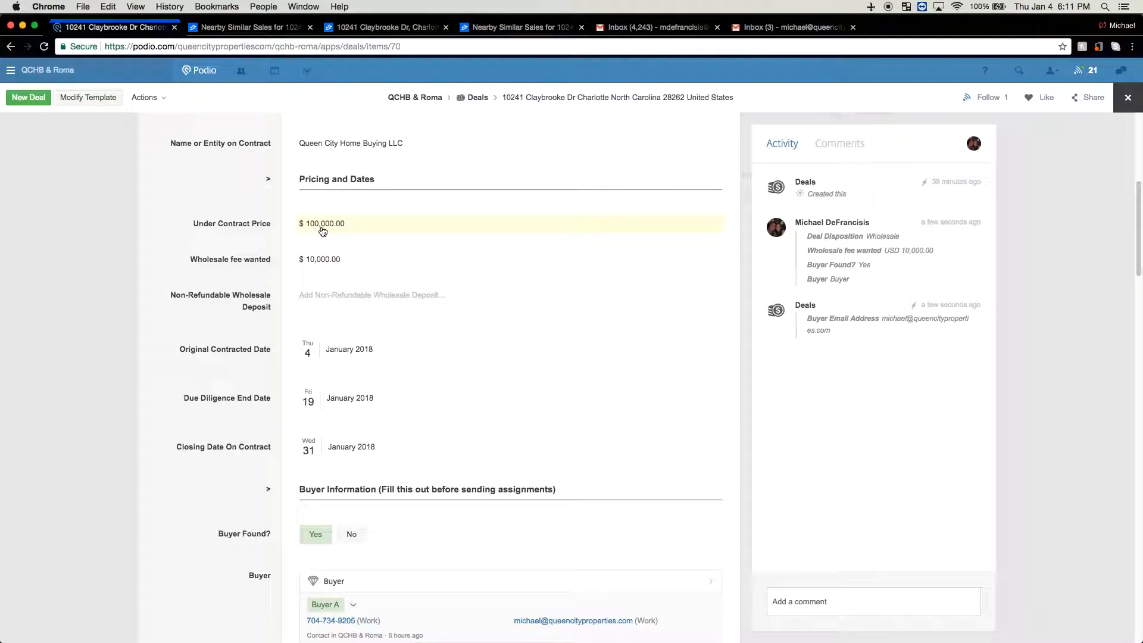
scroll(323, 231, "down", 2)
scroll(323, 231, "down", 4)
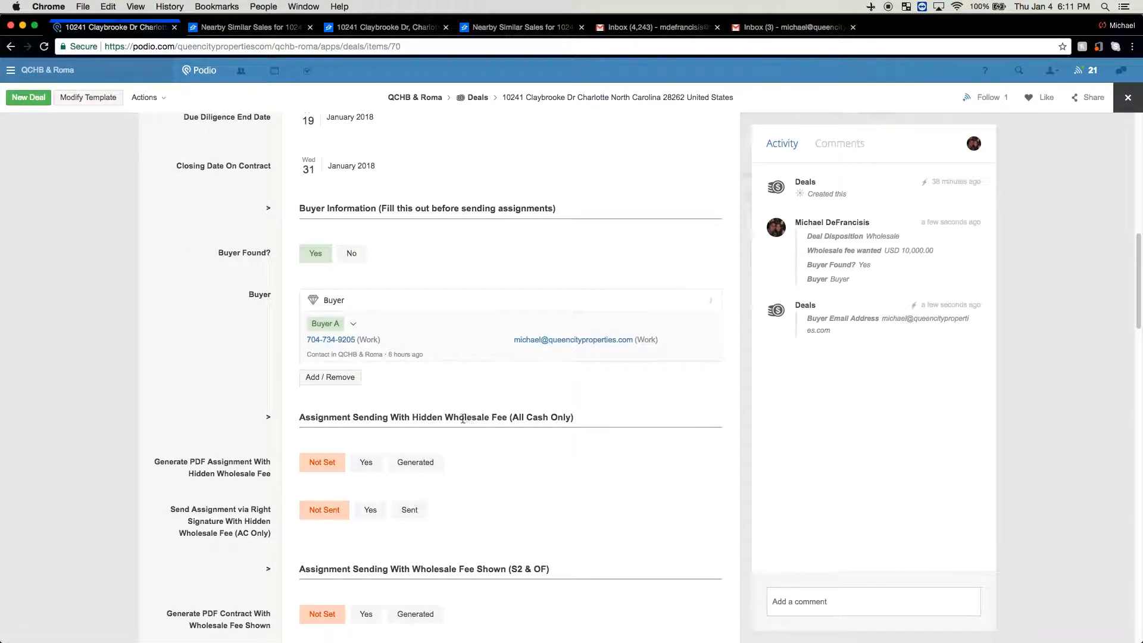
scroll(464, 423, "down", 2)
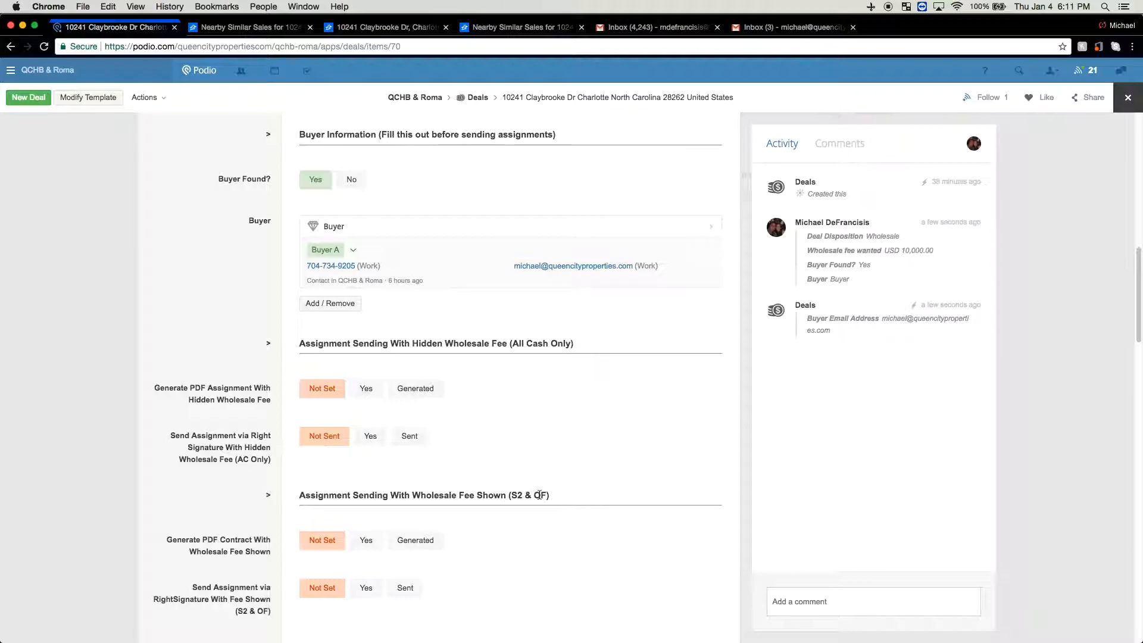
scroll(539, 494, "down", 1)
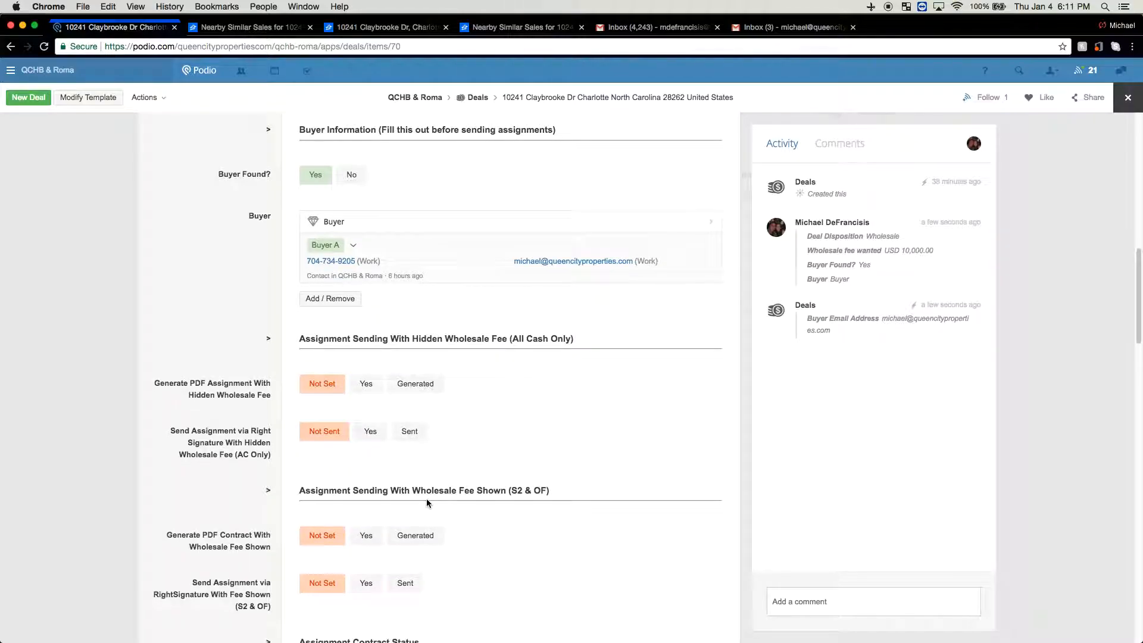
scroll(427, 503, "up", 15)
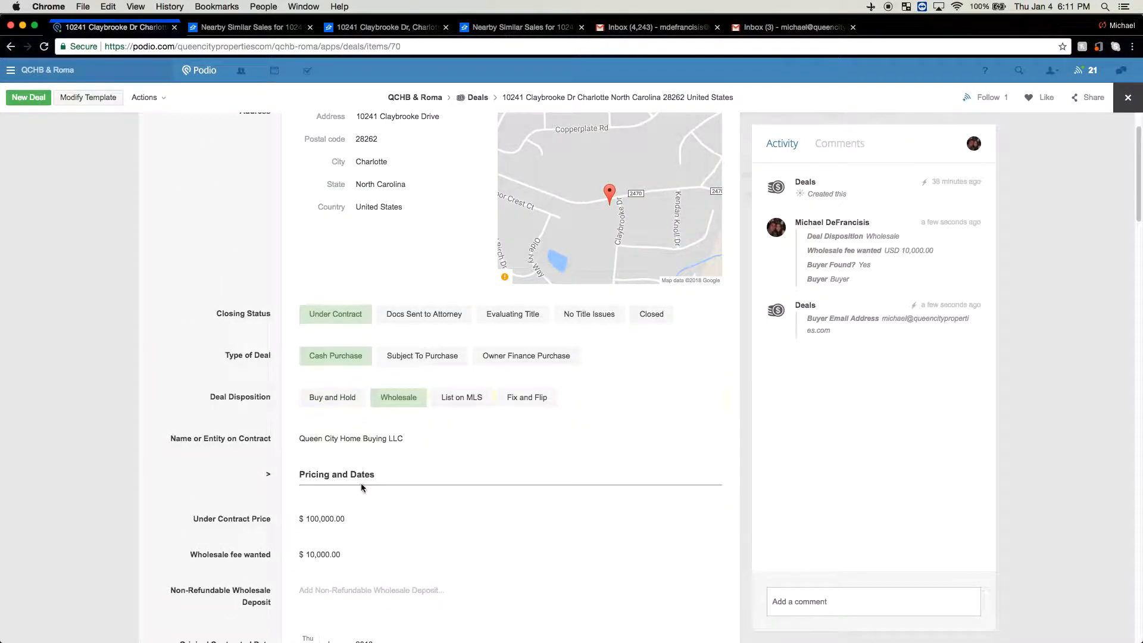
scroll(363, 477, "down", 10)
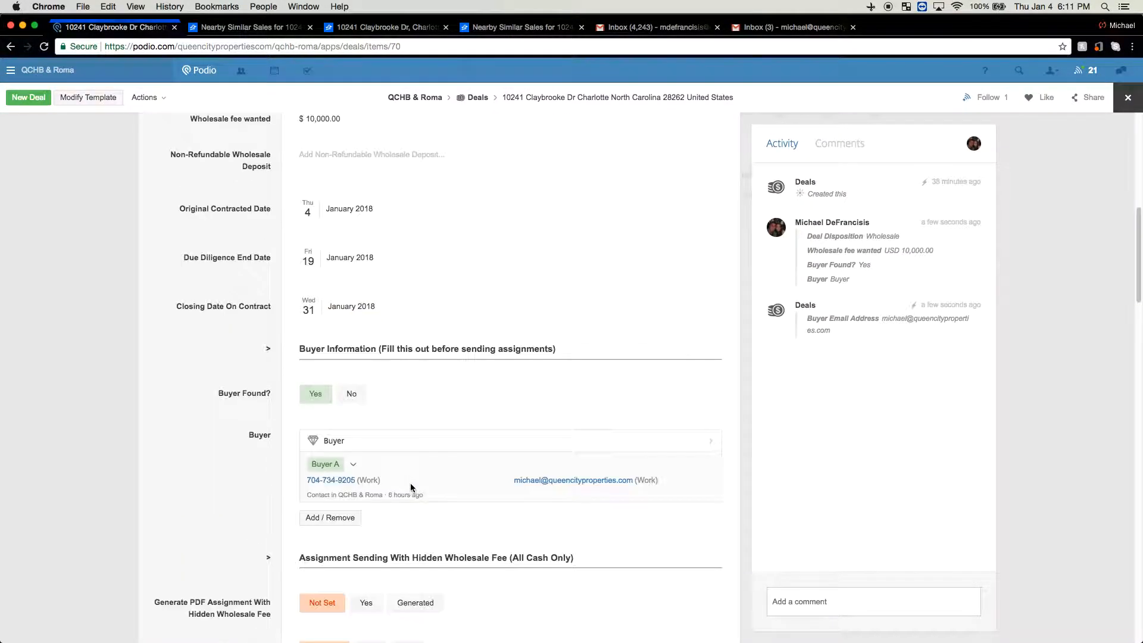
scroll(456, 565, "down", 7)
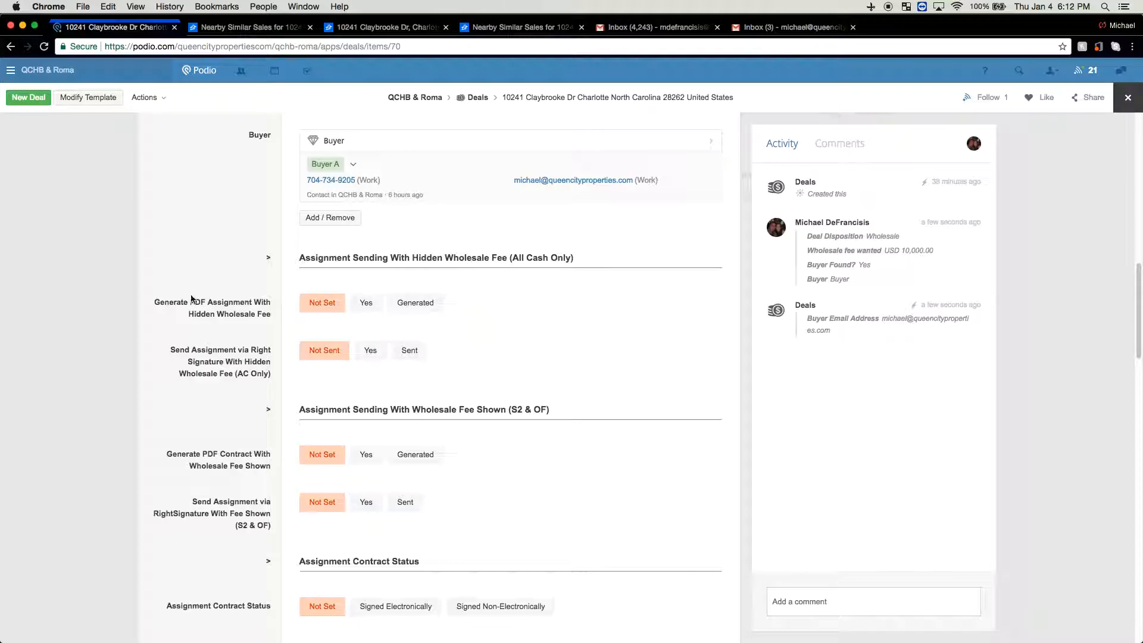
Set 'Send Assignment via Right Signature With Hidden Wholesale Fee' to Yes, then to Sent
left_click(366, 302)
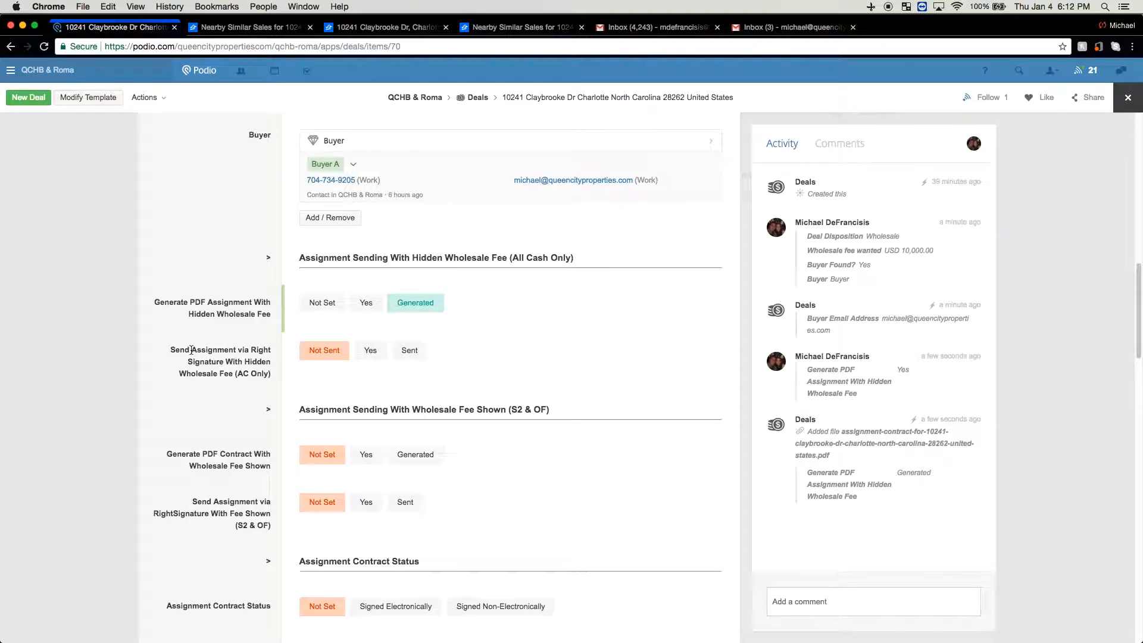
left_click(372, 353)
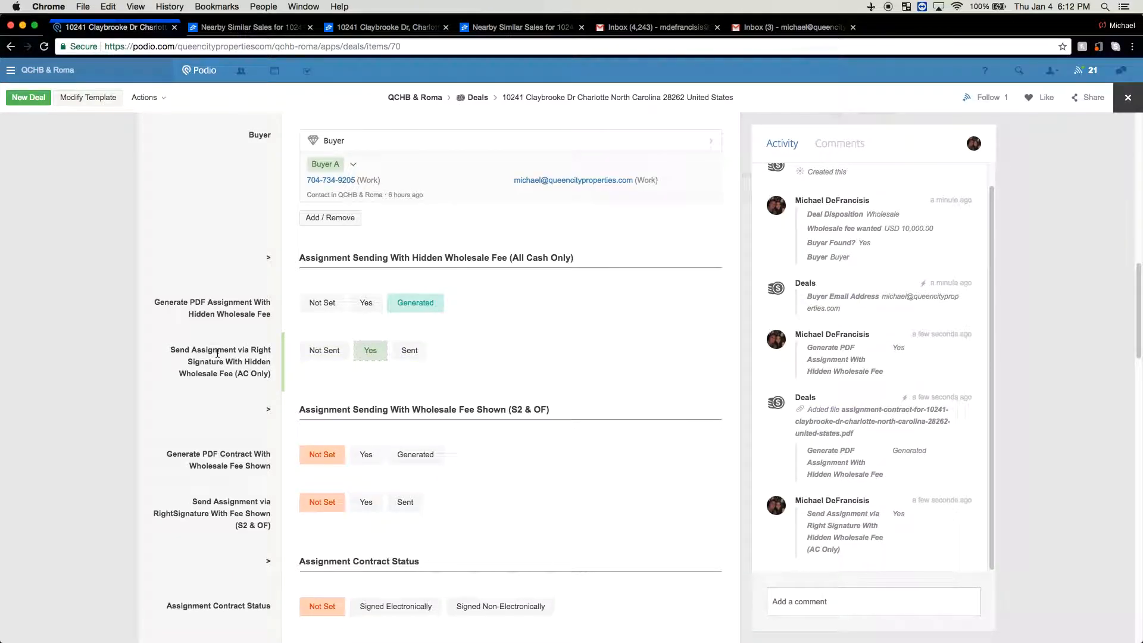
left_click(417, 356)
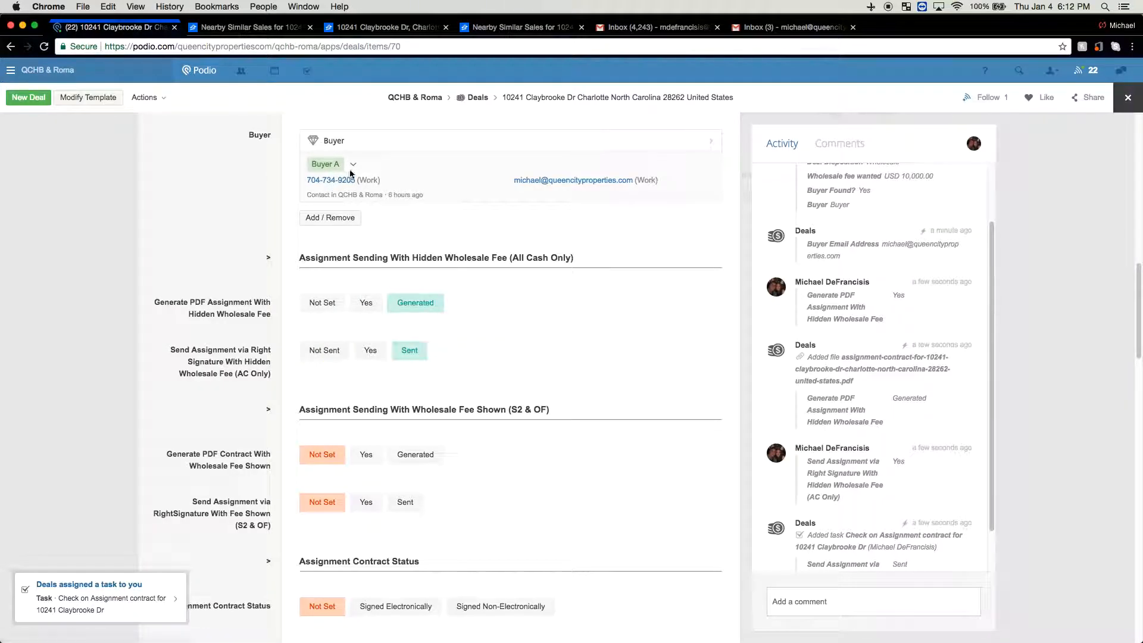
scroll(953, 345, "down", 1)
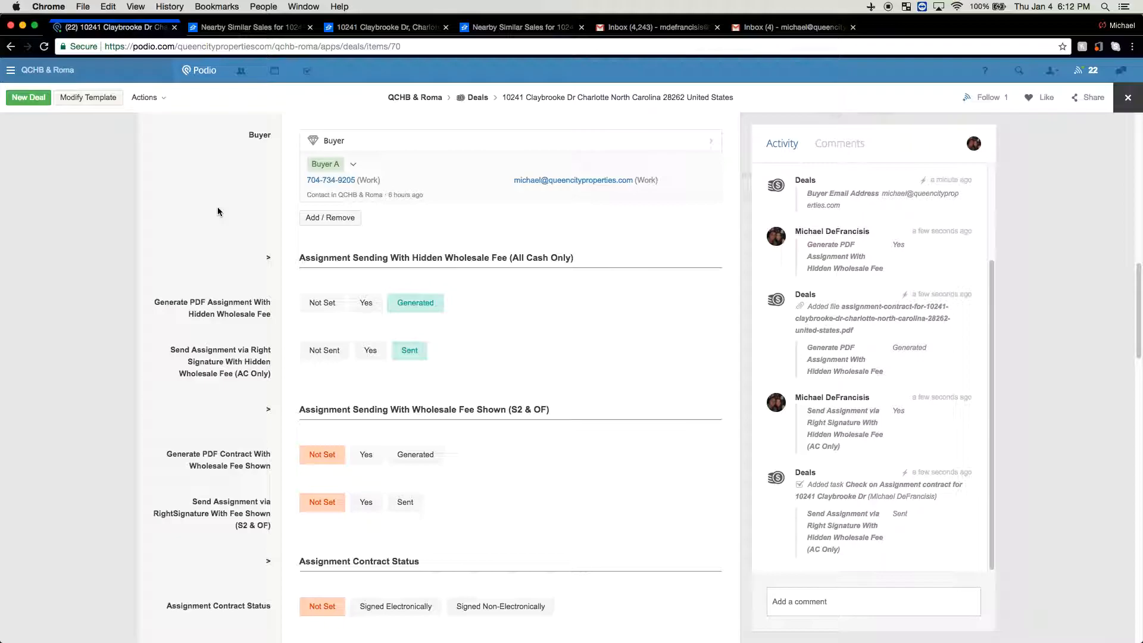
left_click(622, 27)
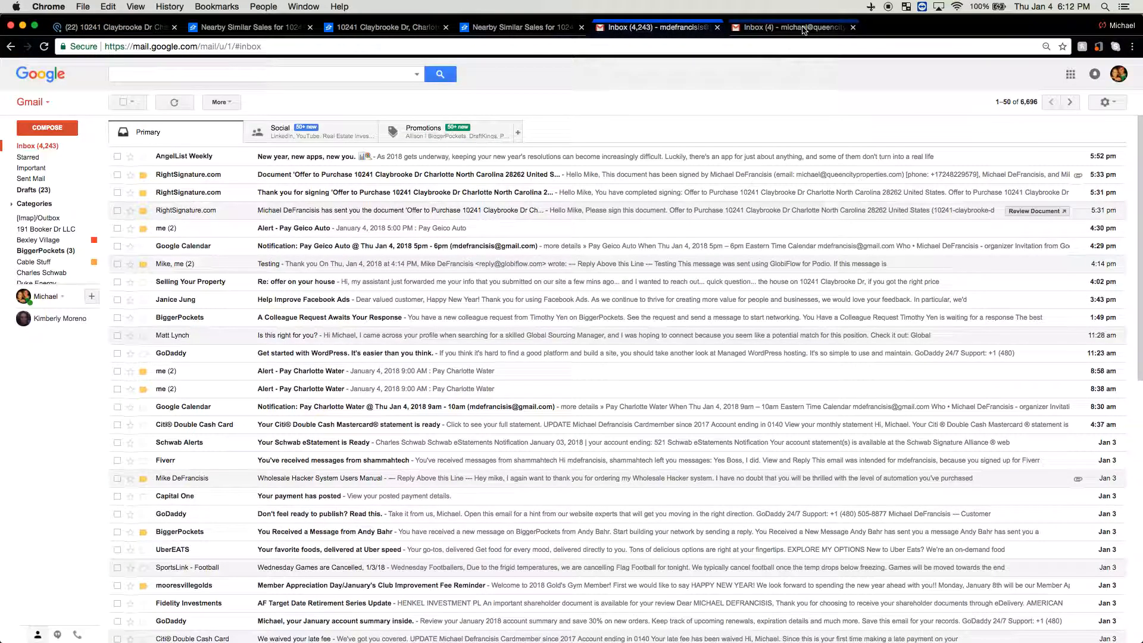
left_click(80, 25)
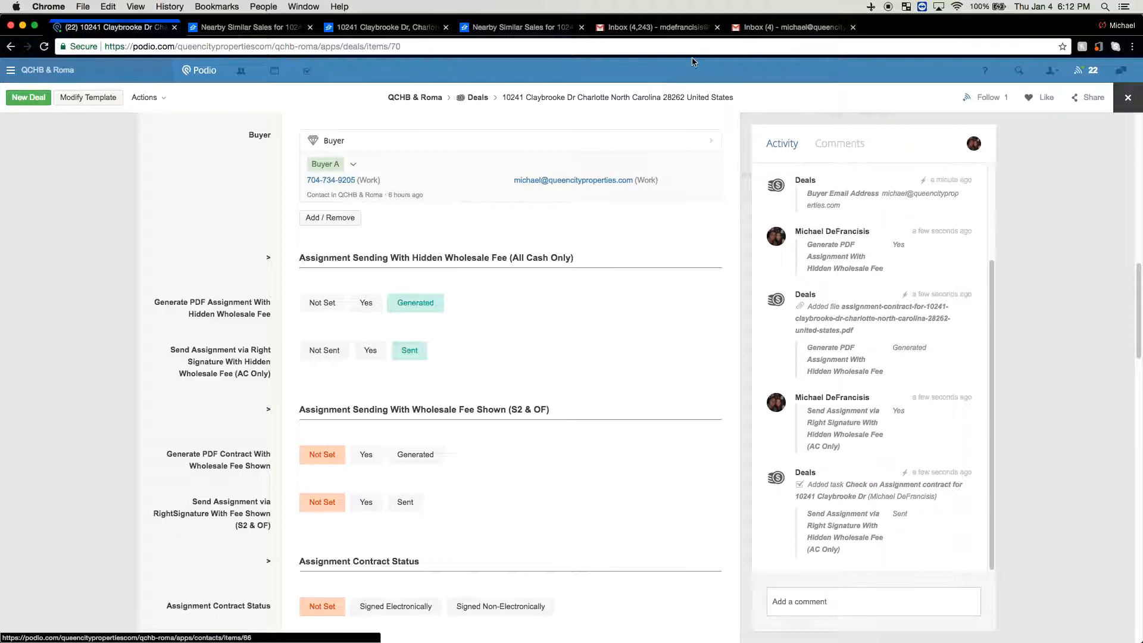
left_click(769, 29)
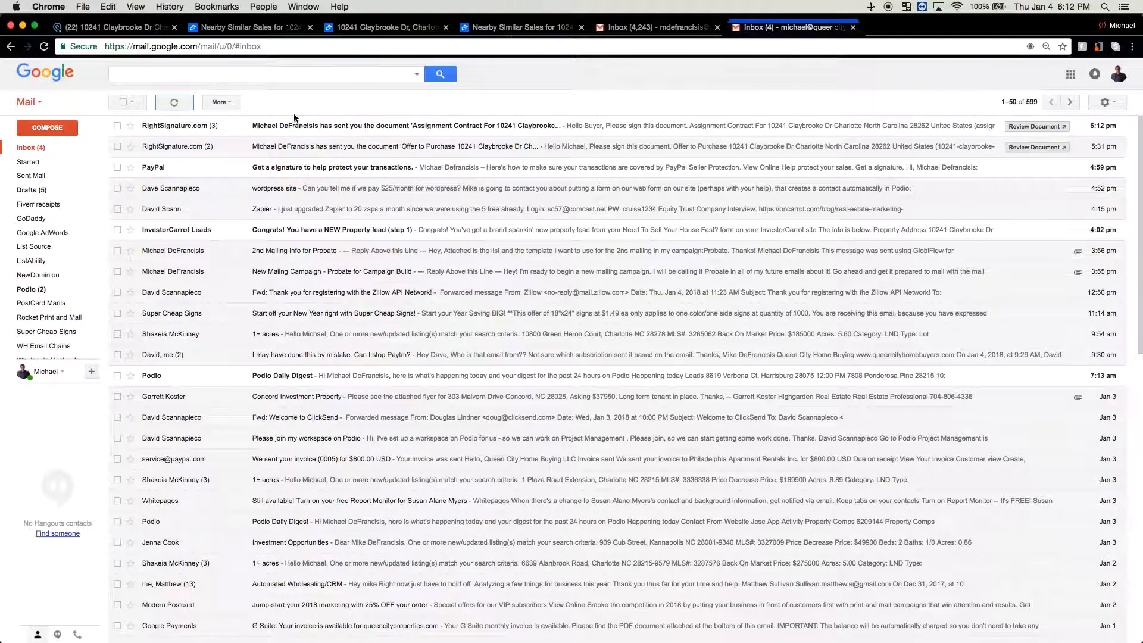
left_click(282, 127)
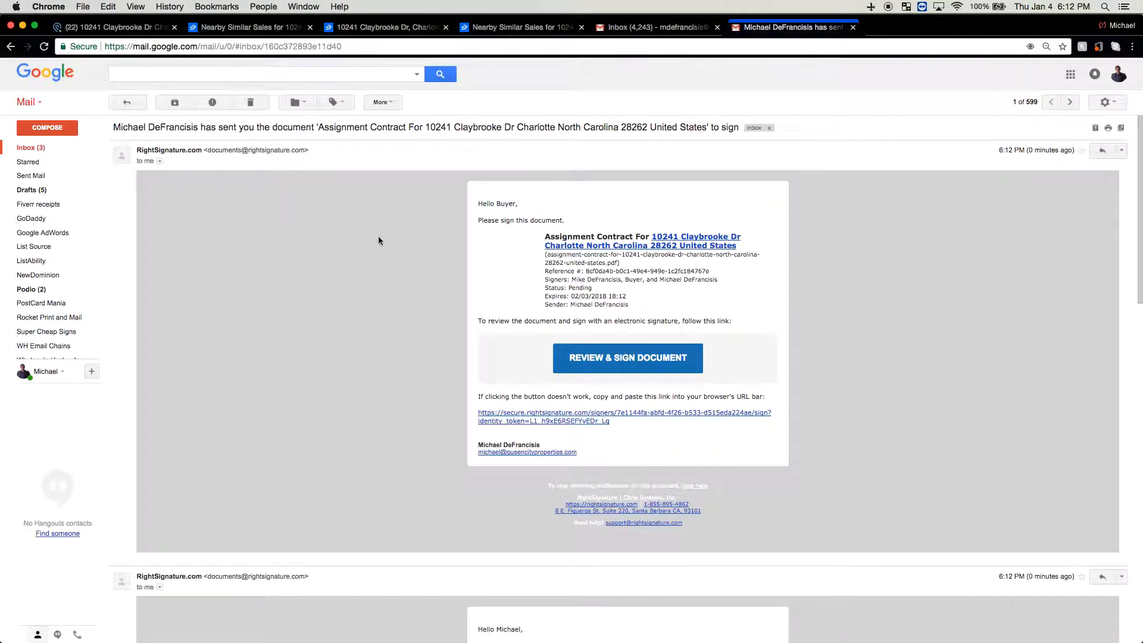
scroll(476, 235, "down", 3)
scroll(476, 238, "down", 6)
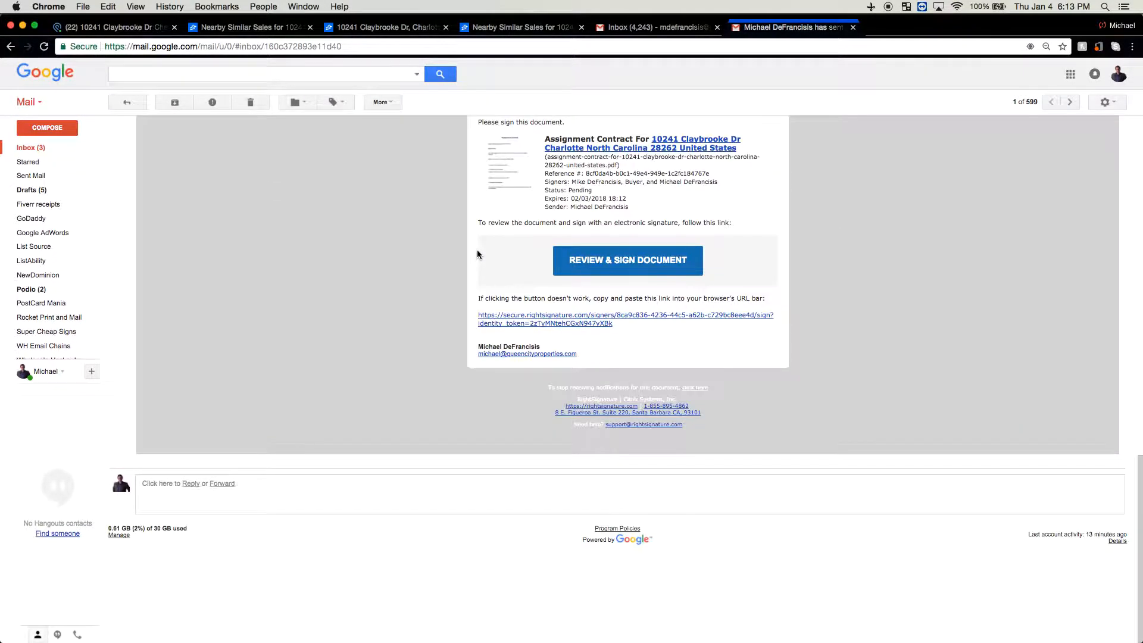
scroll(477, 254, "up", 9)
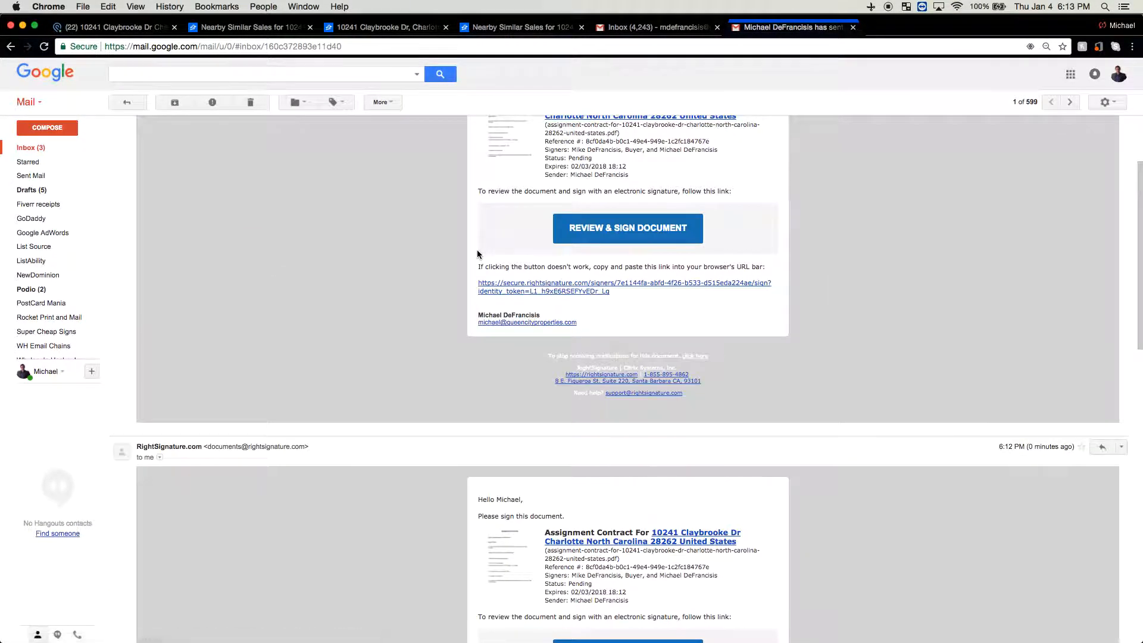
scroll(476, 254, "down", 12)
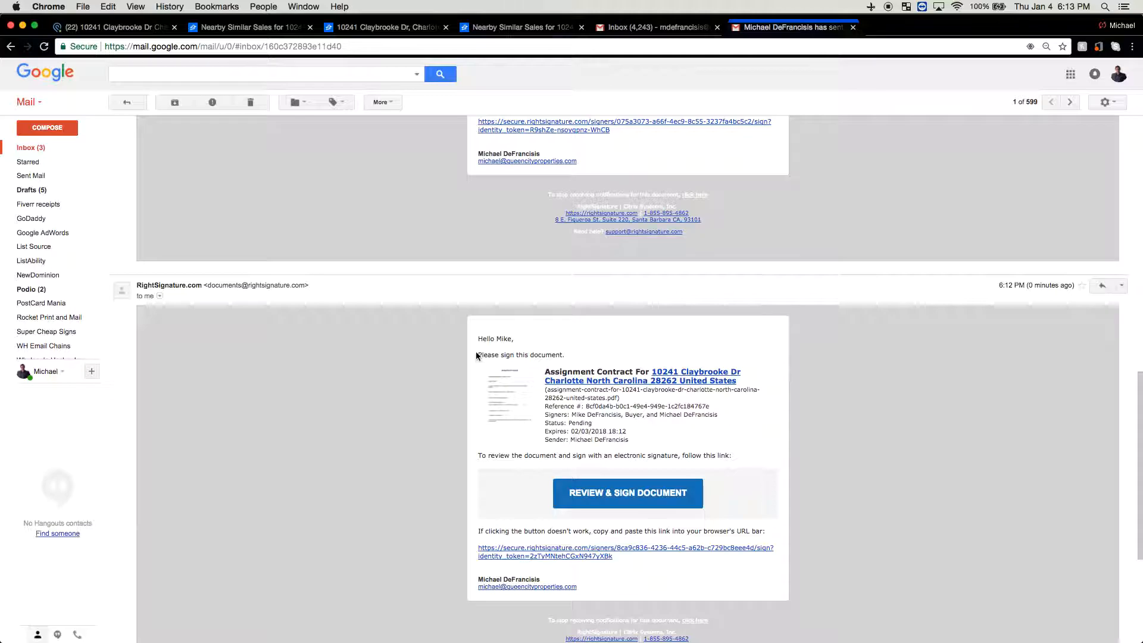
scroll(479, 364, "up", 8)
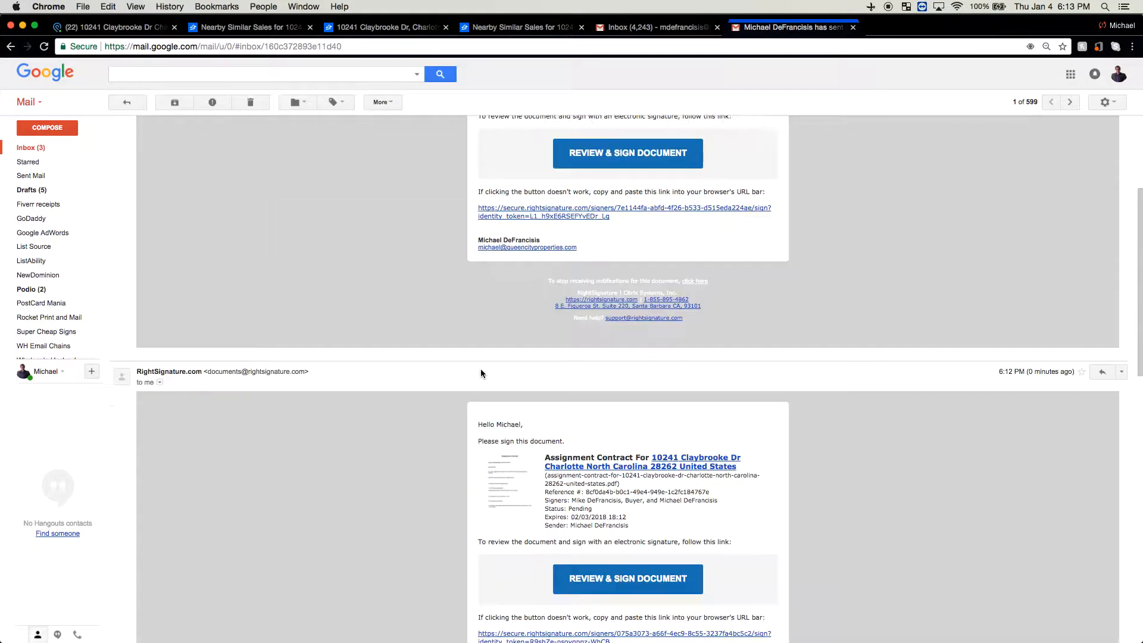
scroll(481, 373, "up", 3)
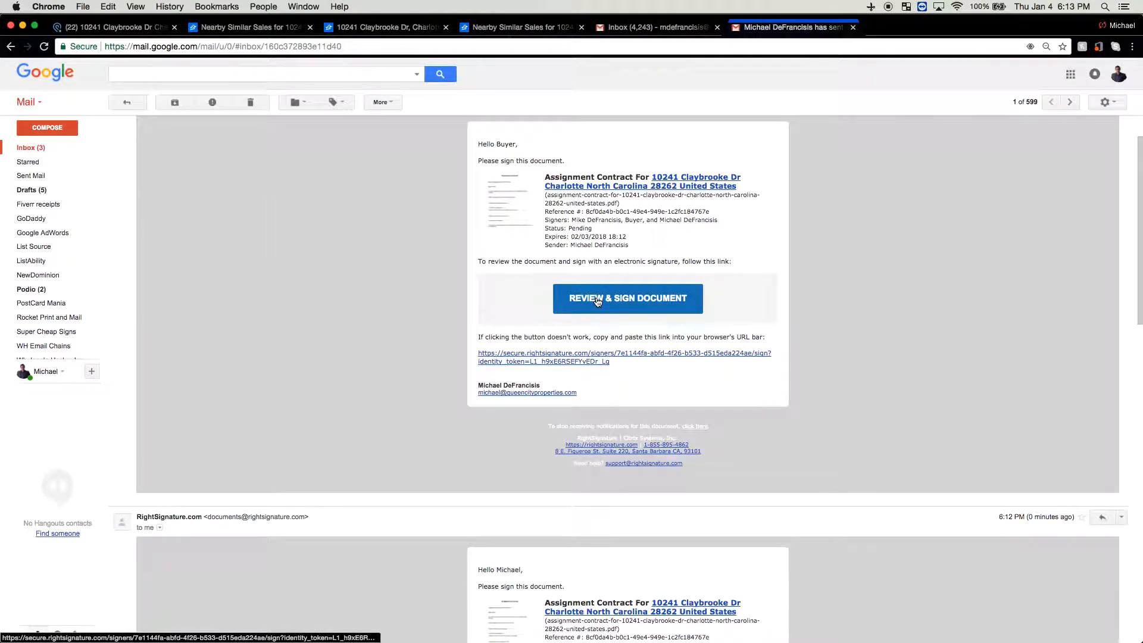
Open the buyer's REVIEW & SIGN link and scroll through the $110000.00 assignment contract terms
left_click(597, 301)
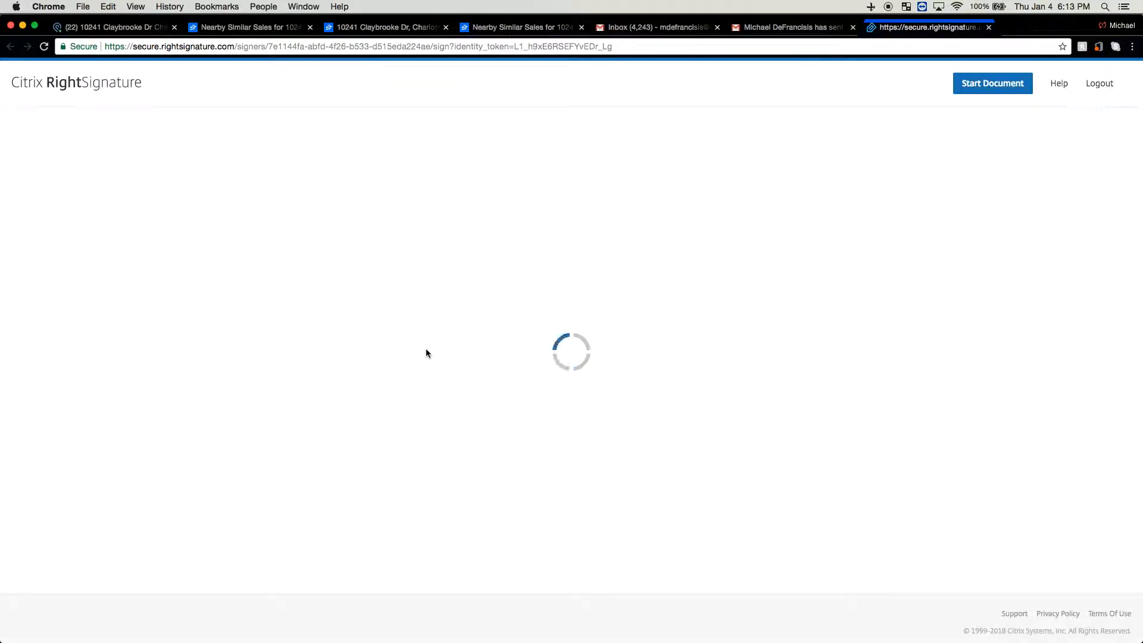
scroll(427, 354, "down", 1)
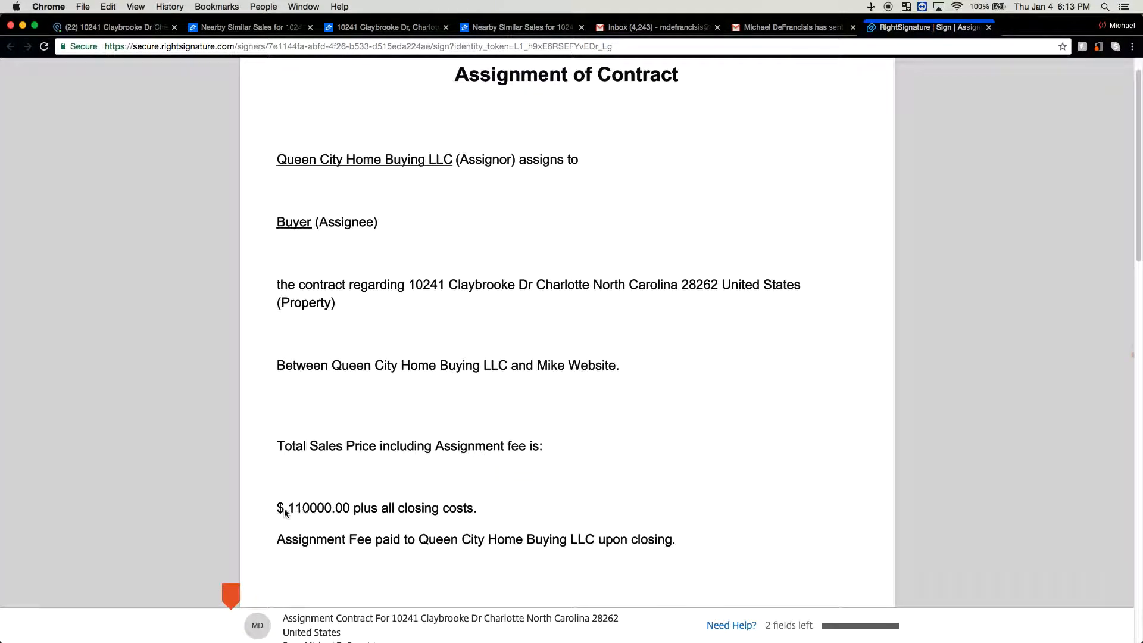
scroll(358, 521, "down", 1)
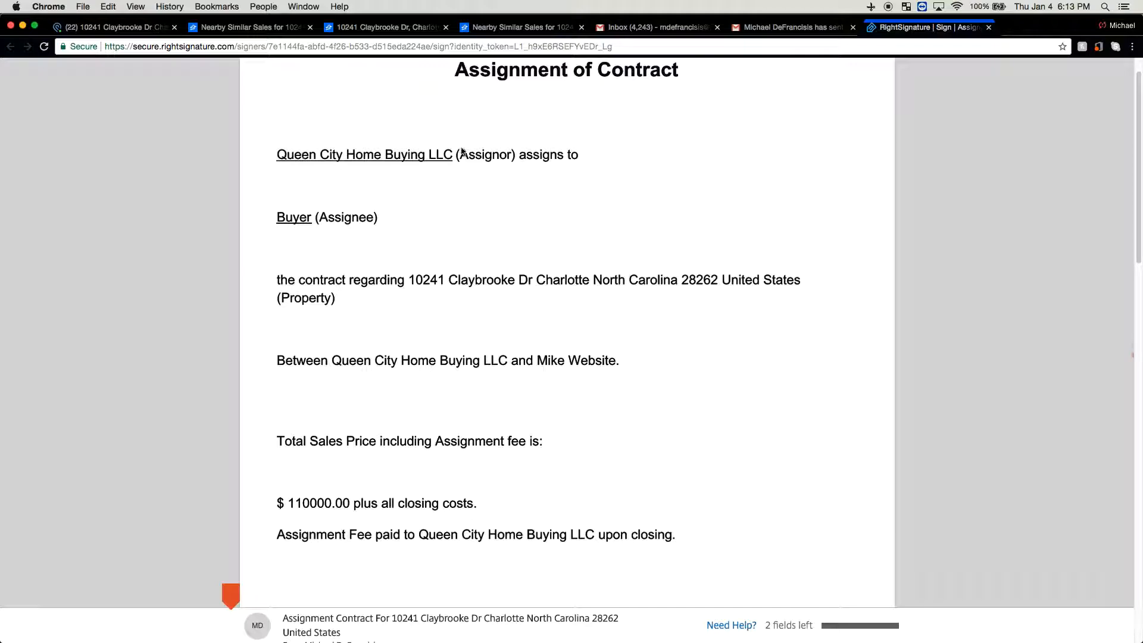
scroll(306, 262, "down", 2)
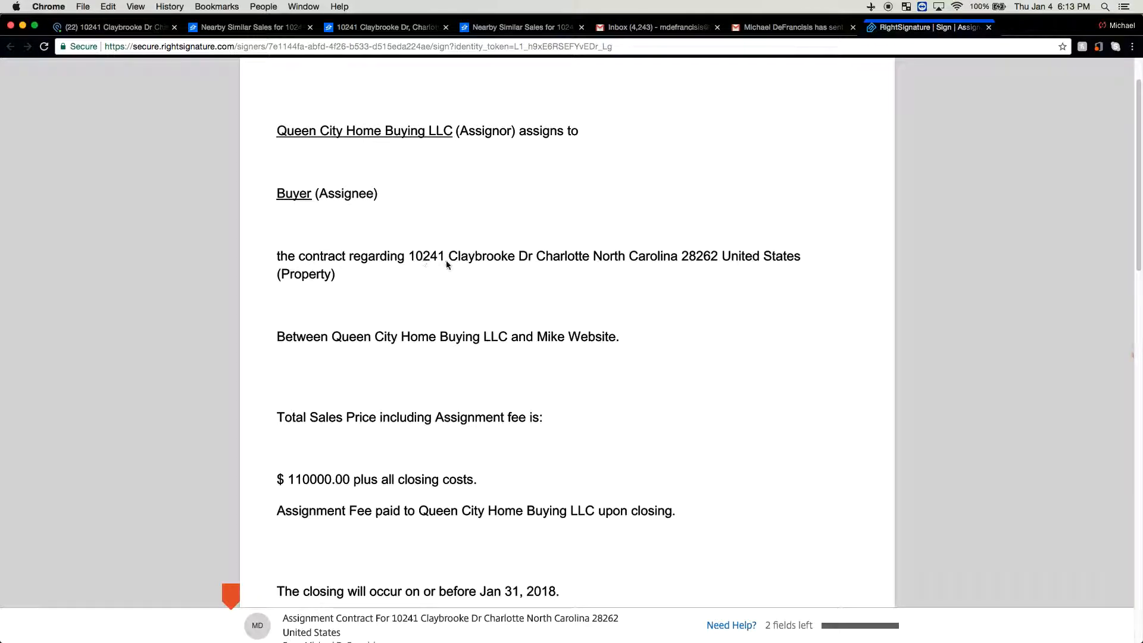
scroll(348, 347, "down", 2)
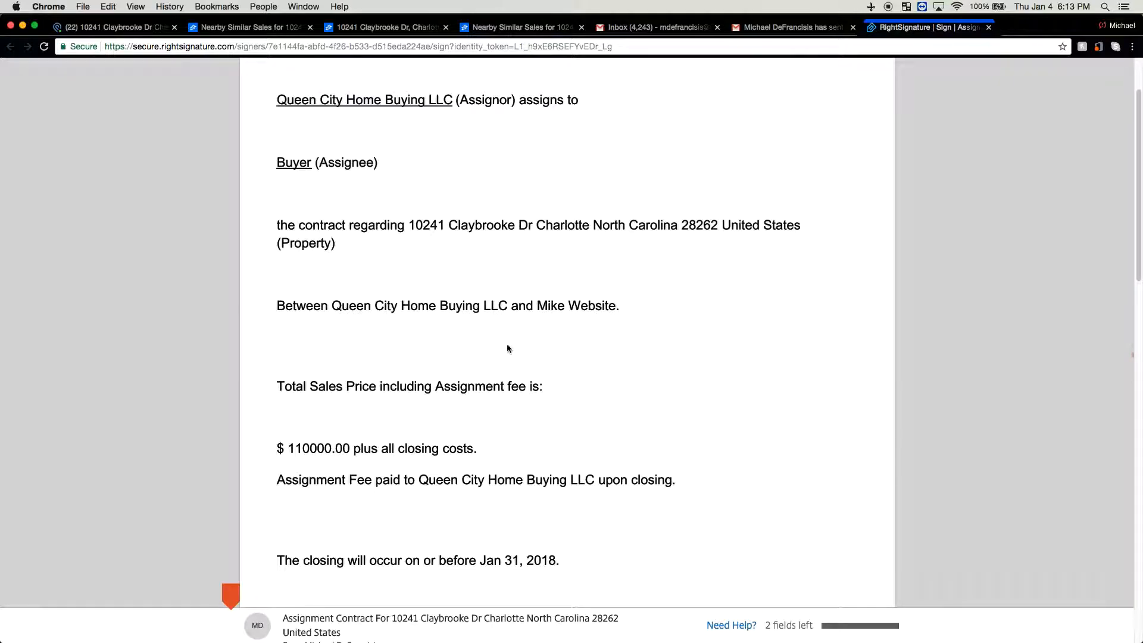
scroll(513, 349, "down", 10)
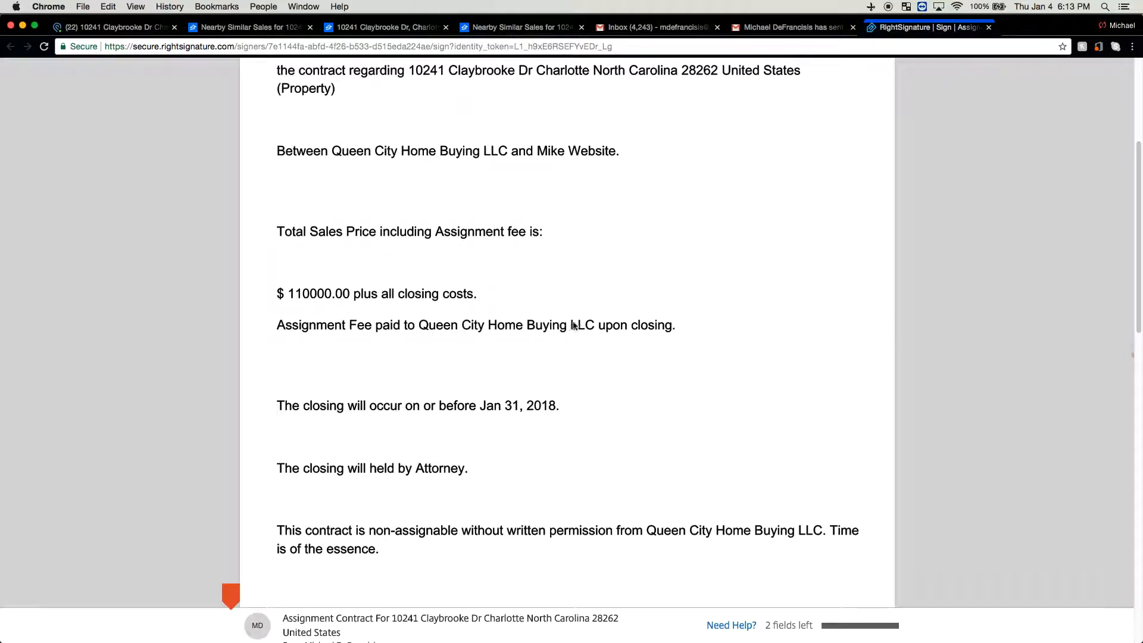
scroll(575, 324, "down", 4)
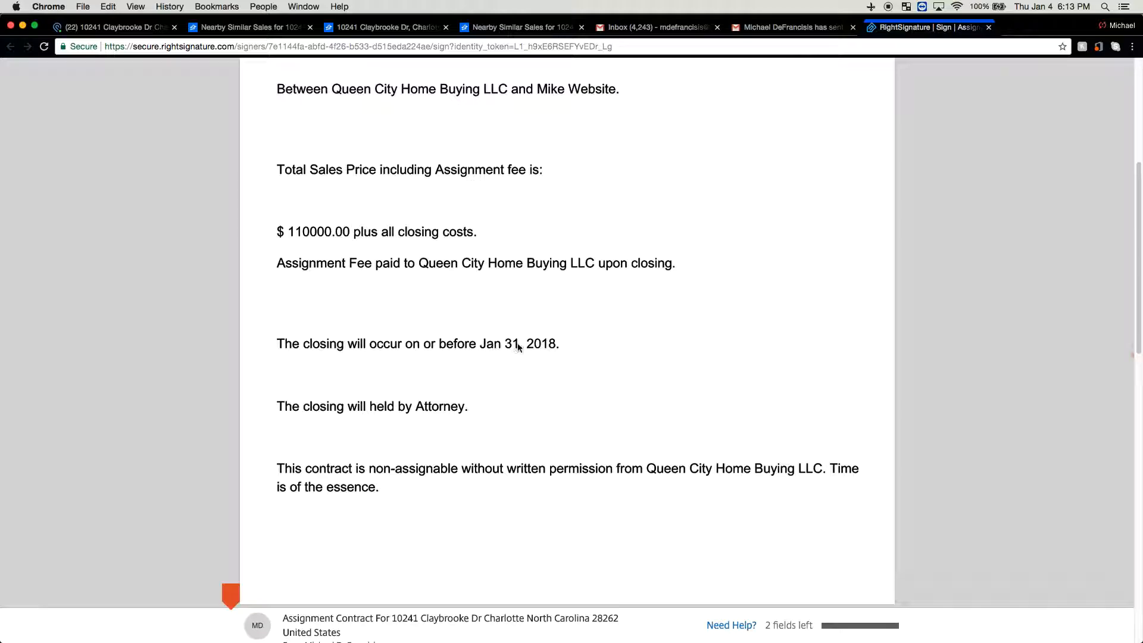
scroll(485, 398, "down", 6)
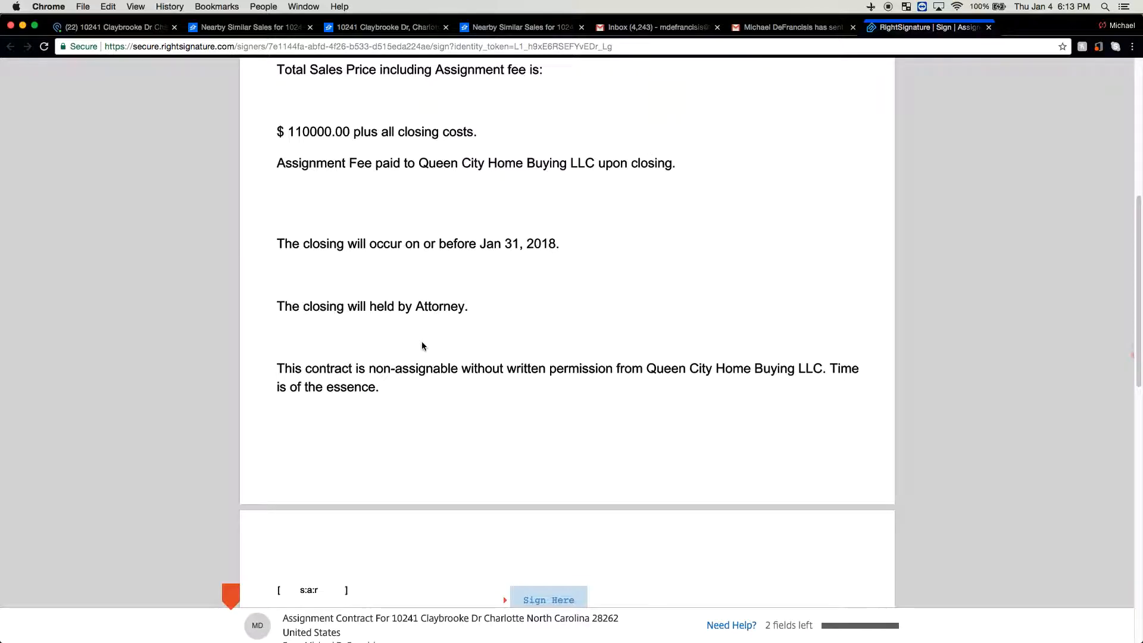
scroll(421, 340, "down", 14)
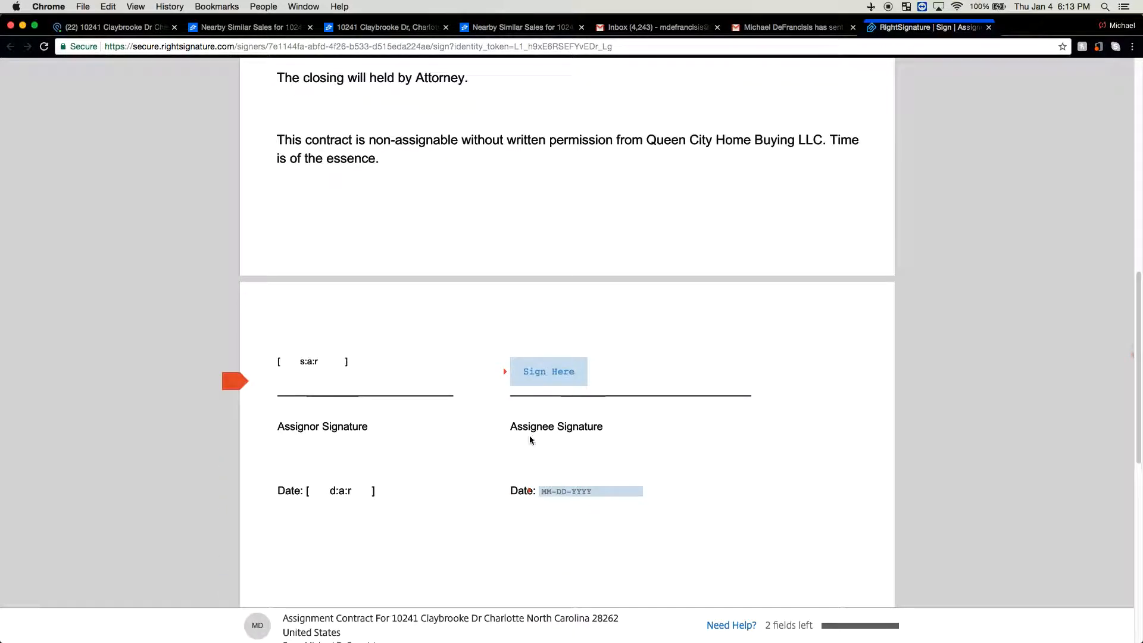
Draw and apply the buyer's assignee signature, date it January 5, 2018, and submit it
left_click(543, 374)
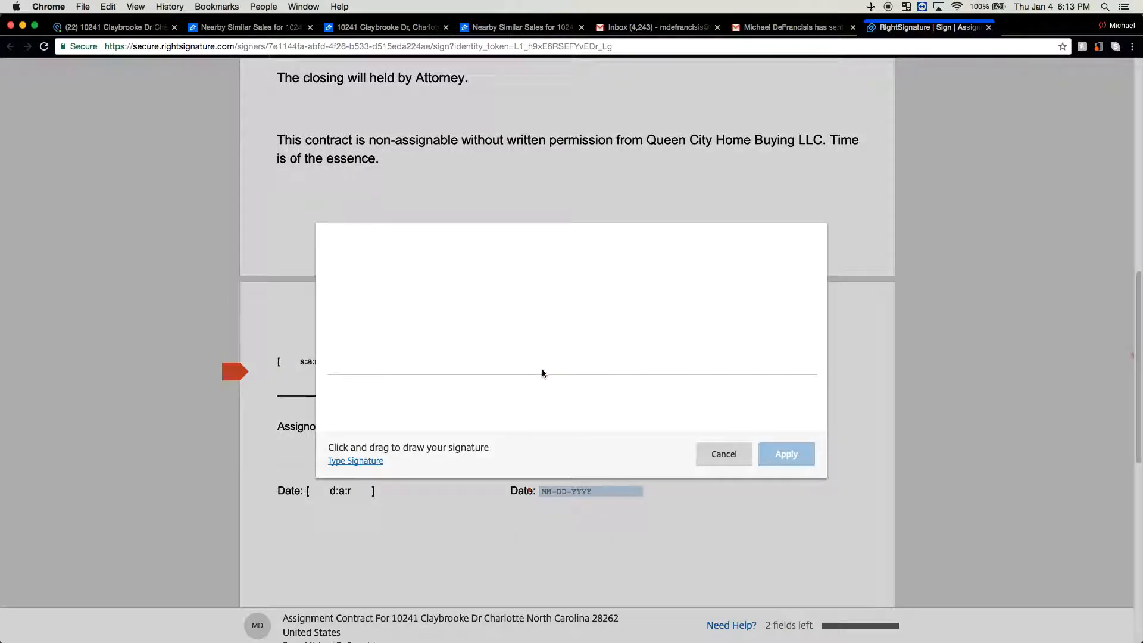
left_click_drag(412, 344, 413, 346)
left_click_drag(391, 283, 412, 345)
mouse_move(477, 314)
left_mouse_down()
mouse_move(515, 315)
mouse_move(524, 344)
mouse_move(578, 314)
mouse_move(591, 335)
mouse_move(619, 311)
left_mouse_up()
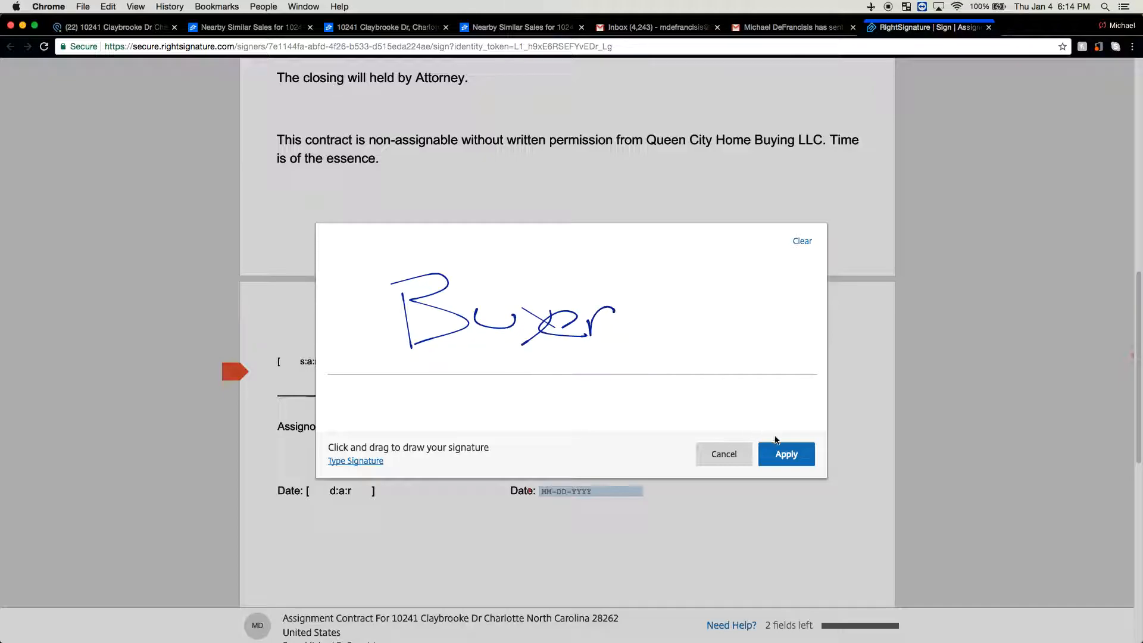
left_click(780, 454)
left_click(551, 492)
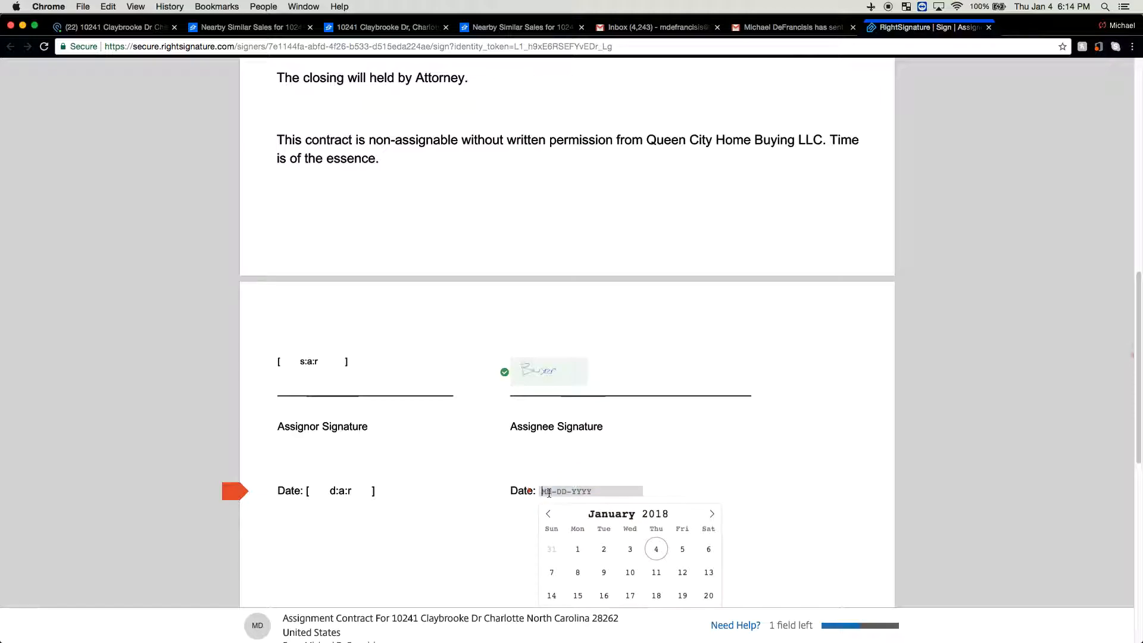
left_click(682, 550)
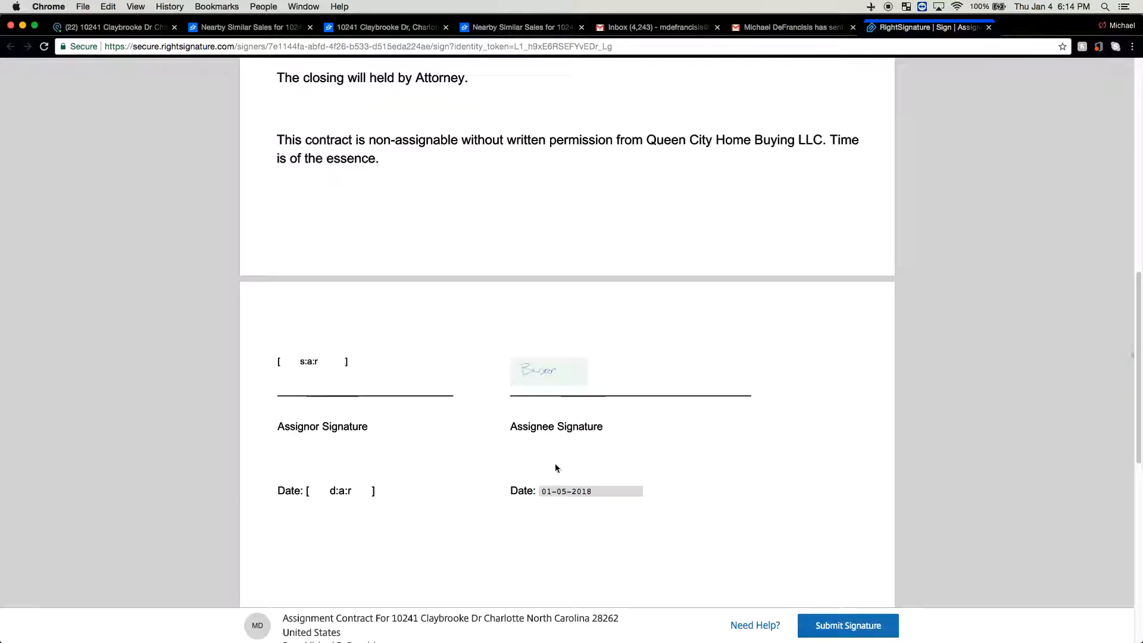
left_click(864, 630)
left_click(842, 593)
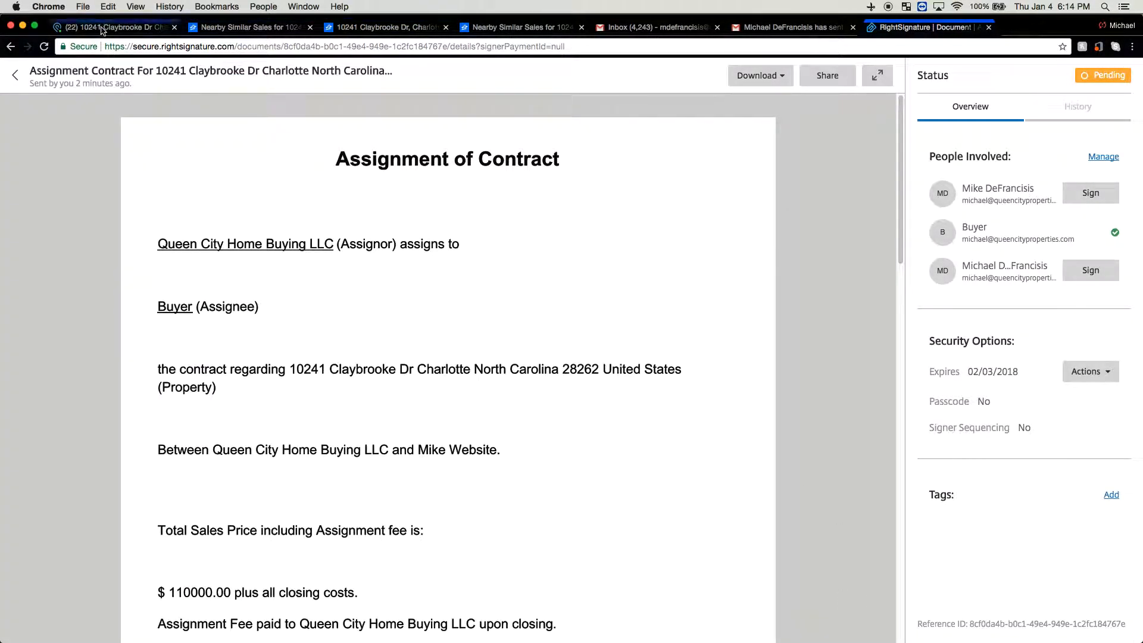
Open the next signer's signing link from the RightSignature email and submit its signature
left_click(792, 28)
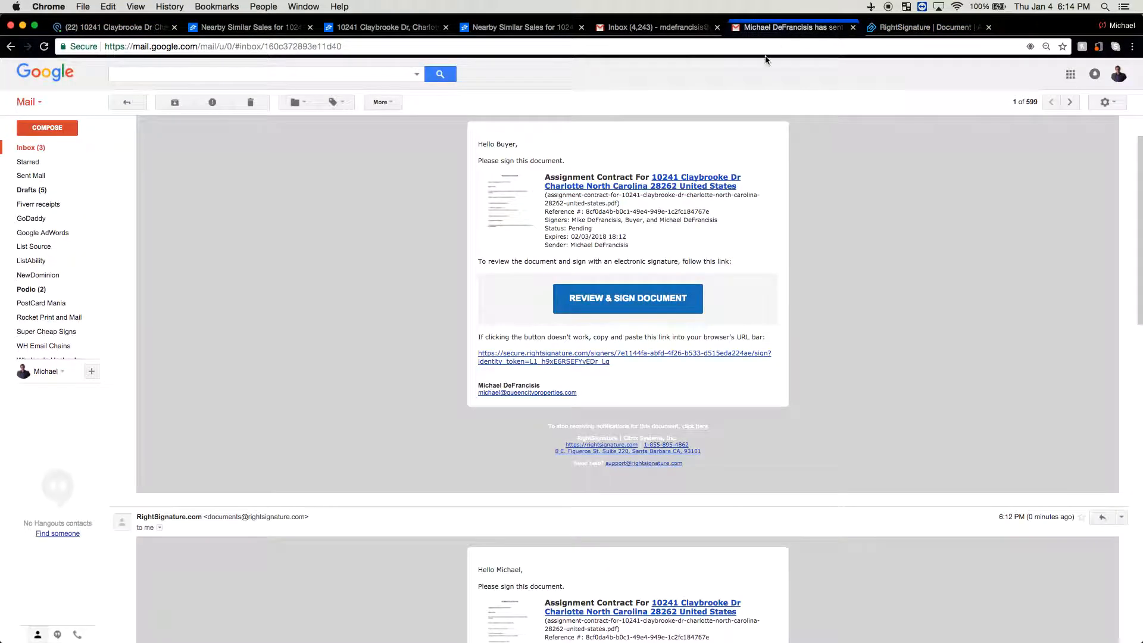
left_click(668, 298)
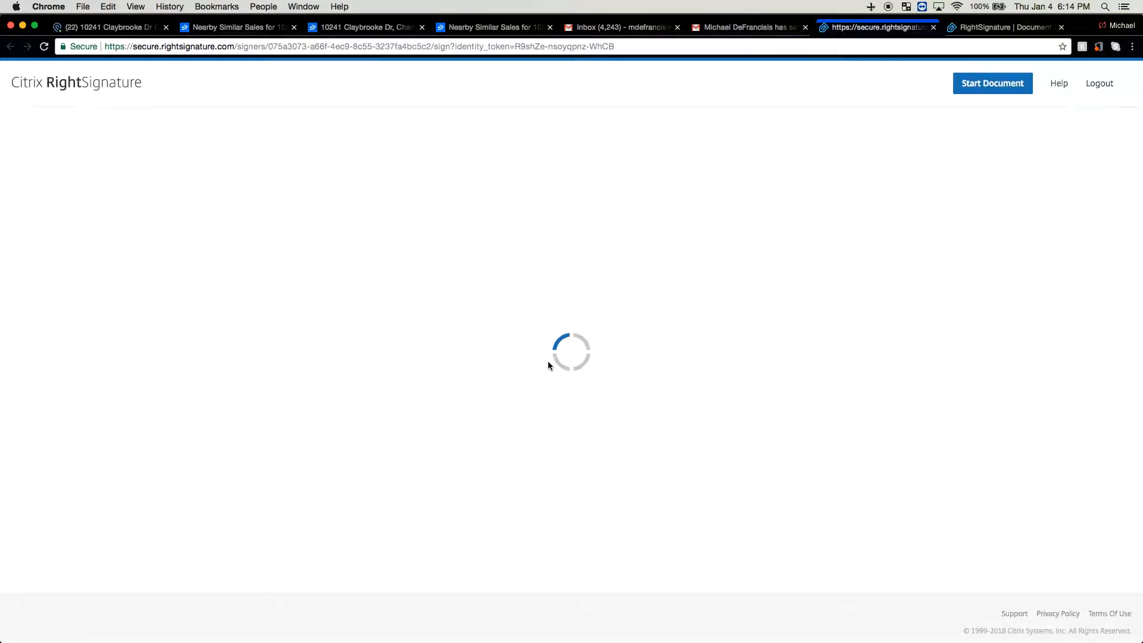
scroll(519, 356, "down", 5)
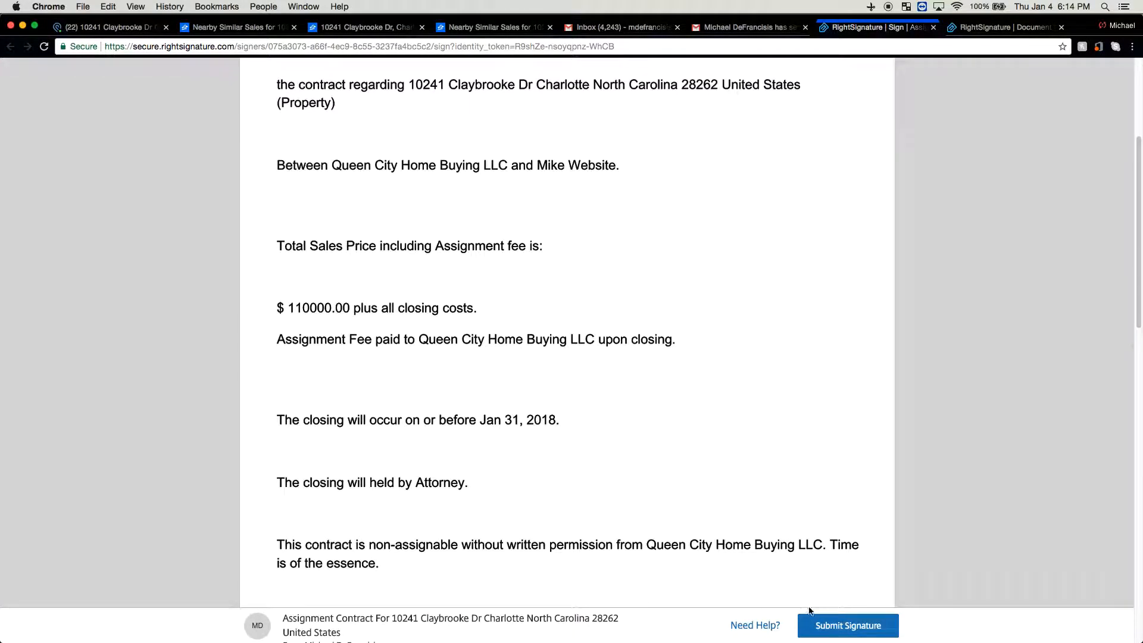
left_click(848, 625)
left_click(843, 595)
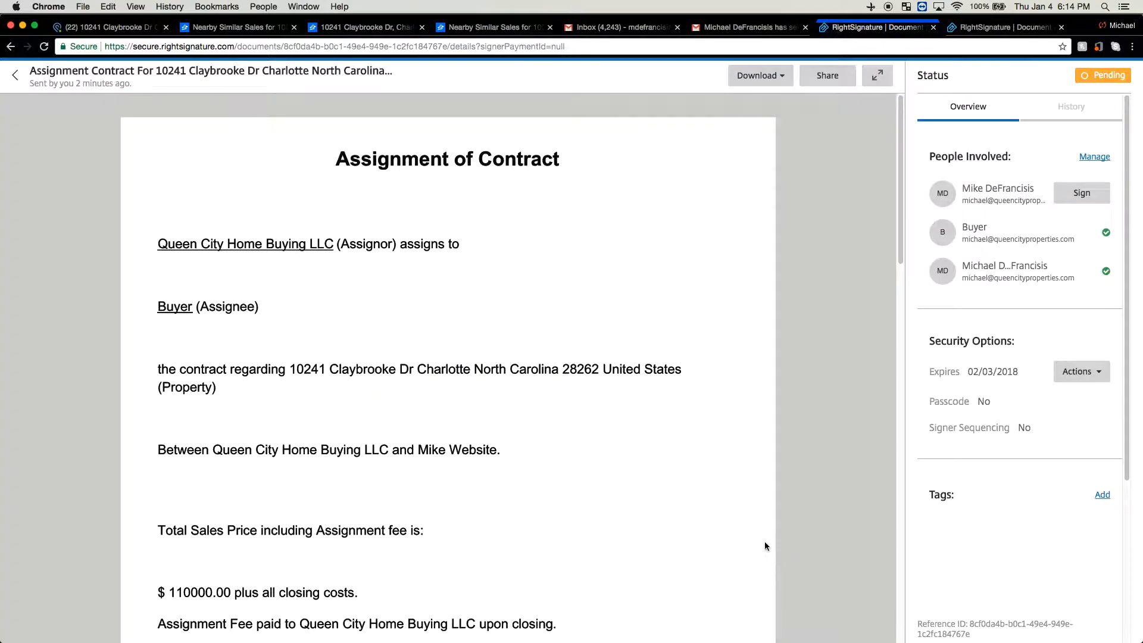
Sign the second contract as assignor dated January 4, submit it, and return to the Podio deal
left_click(749, 27)
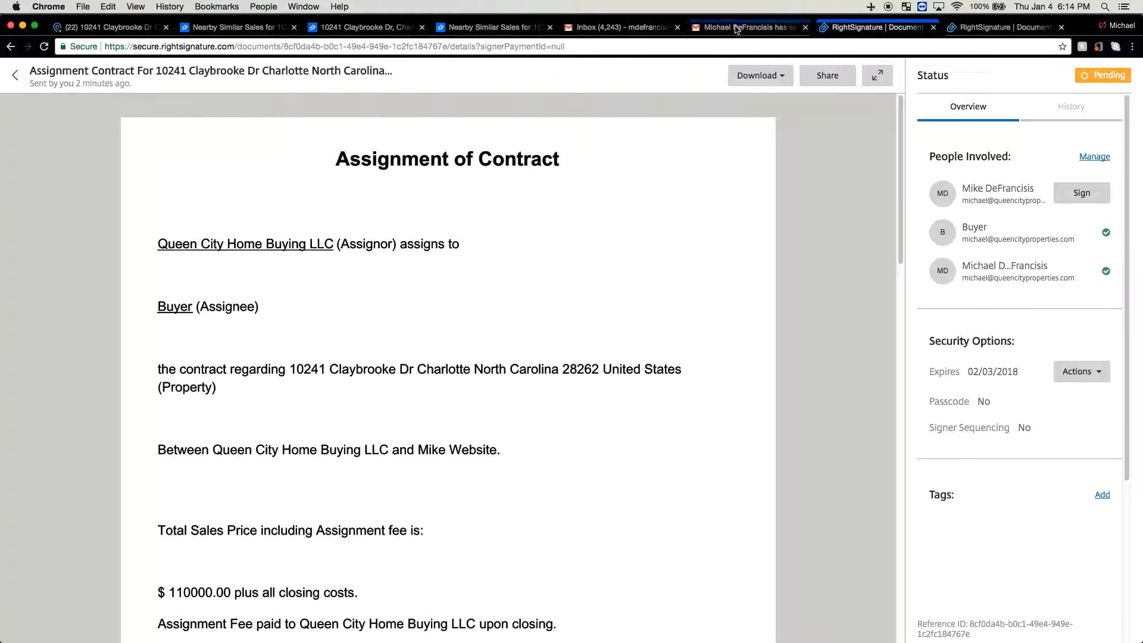
scroll(663, 363, "down", 3)
scroll(663, 368, "down", 3)
left_click(671, 400)
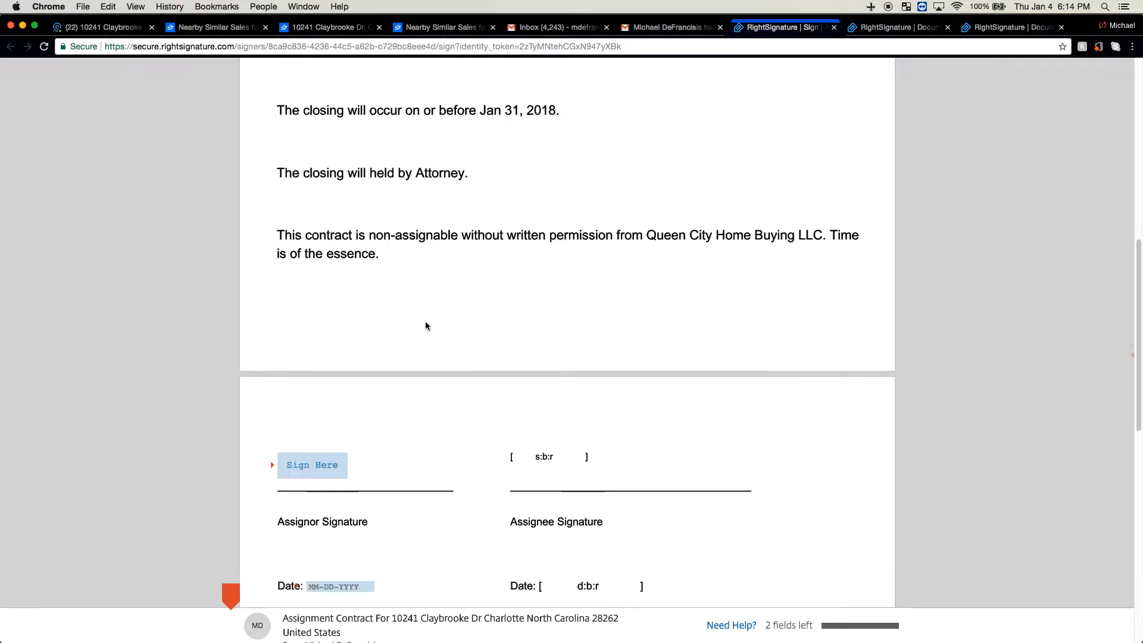
left_click(297, 364)
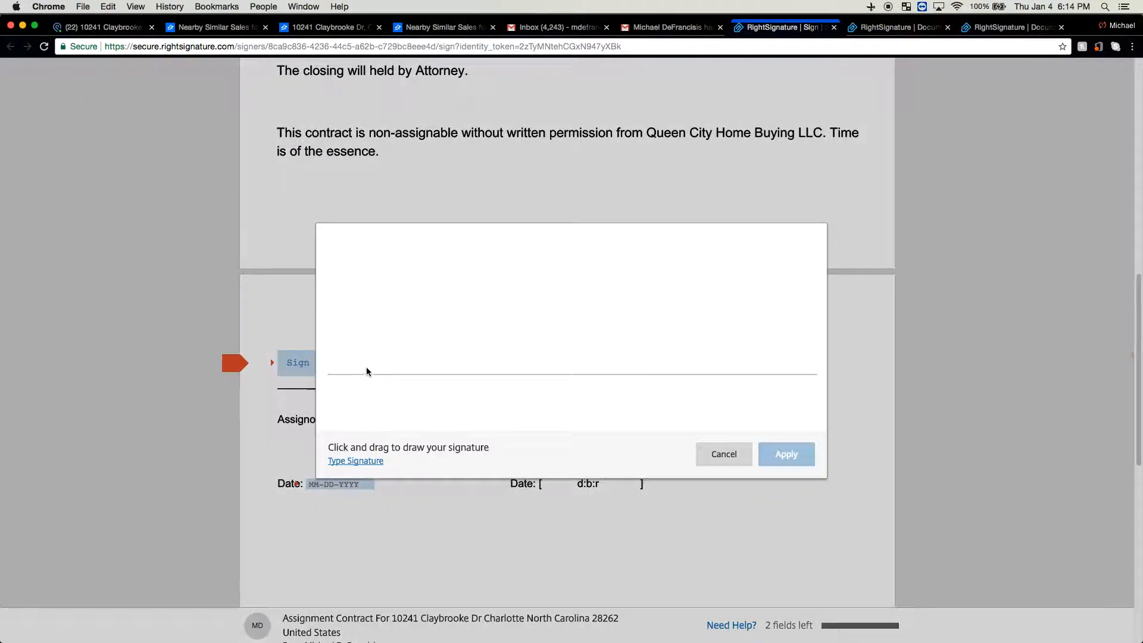
left_click_drag(388, 327, 768, 315)
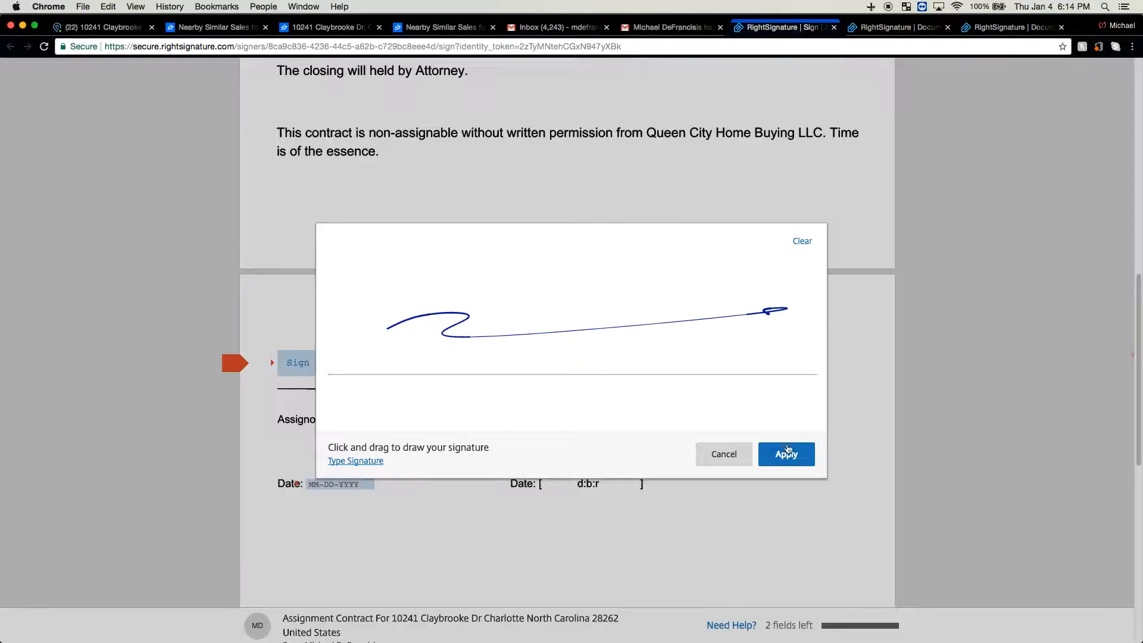
left_click(786, 454)
left_click(345, 485)
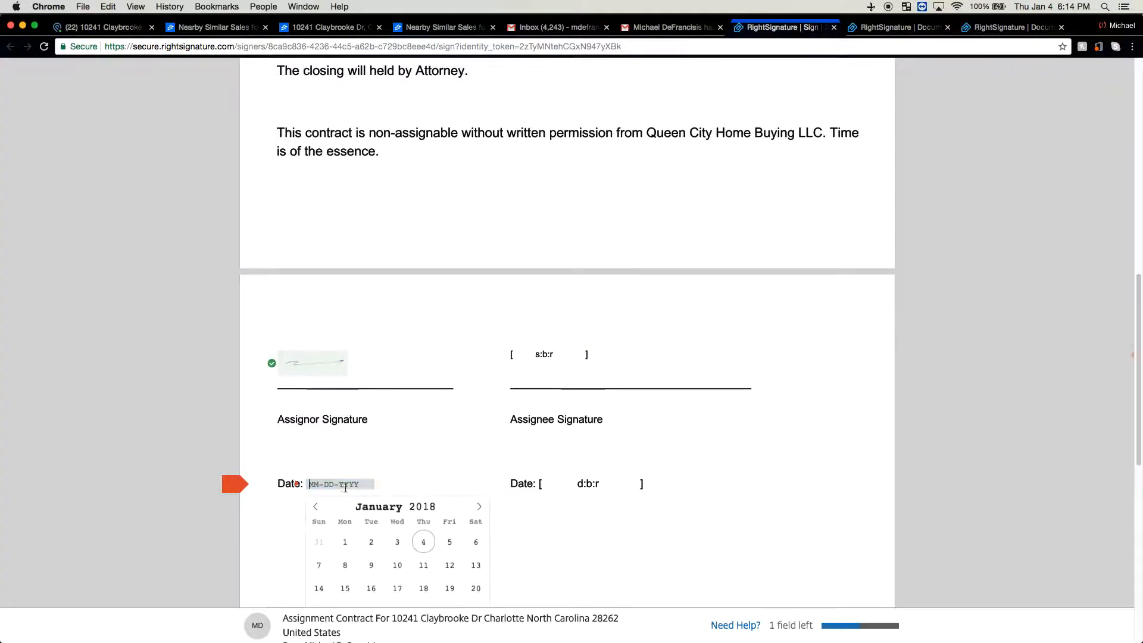
left_click(430, 546)
left_click(836, 632)
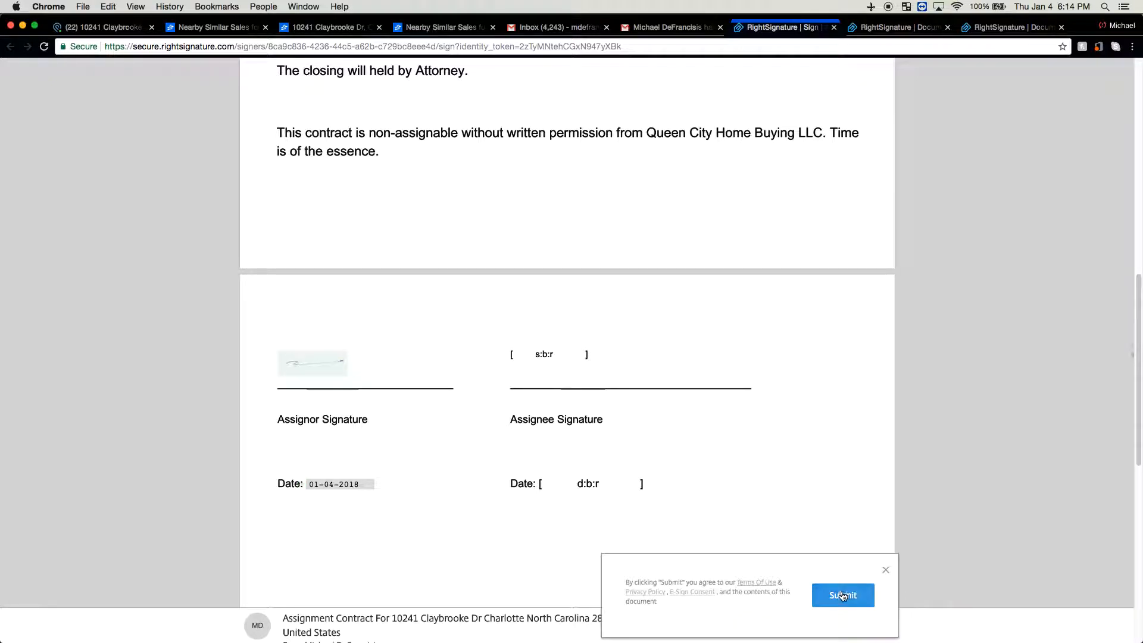
left_click(835, 593)
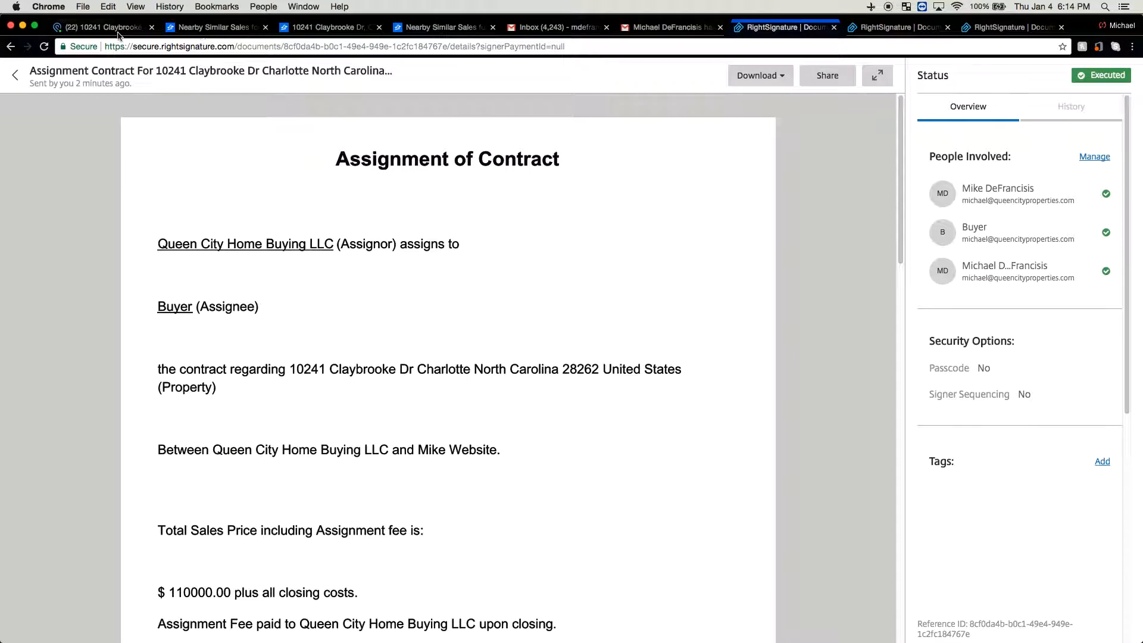
left_click(118, 31)
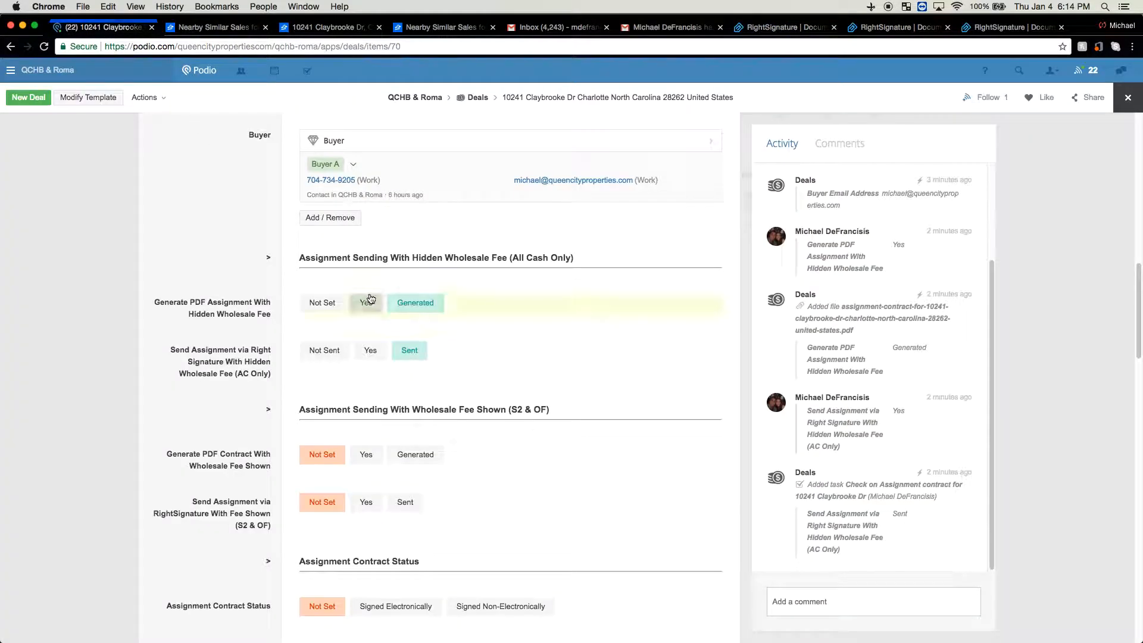
Choose Signed Electronically for Assignment Contract Status, then close the deal record to refresh its files
scroll(257, 367, "down", 3)
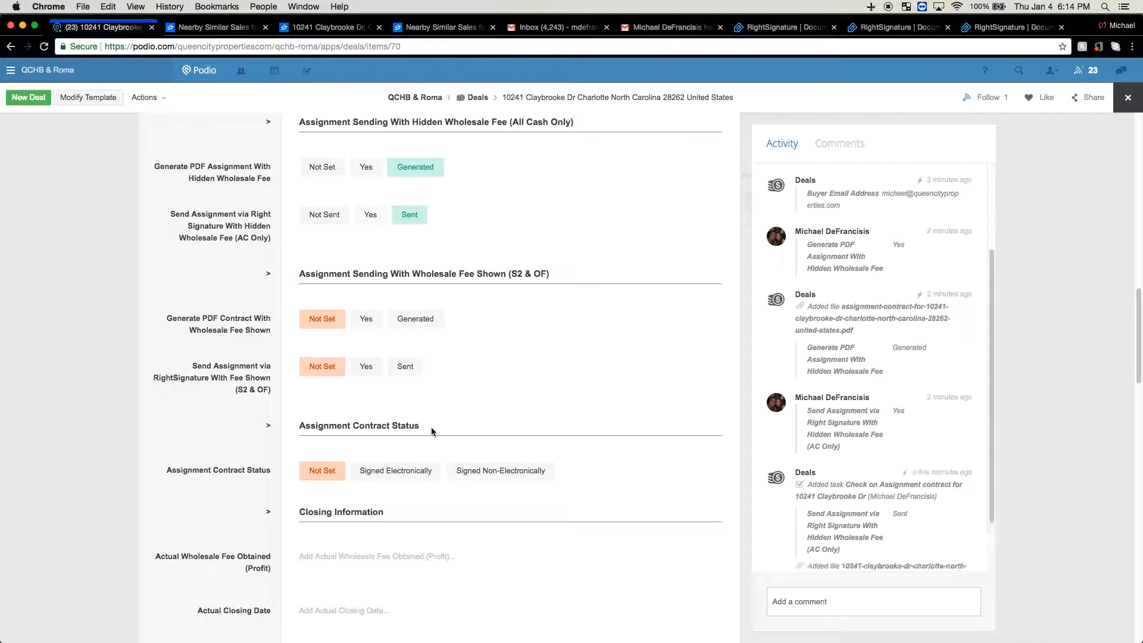
left_click(394, 473)
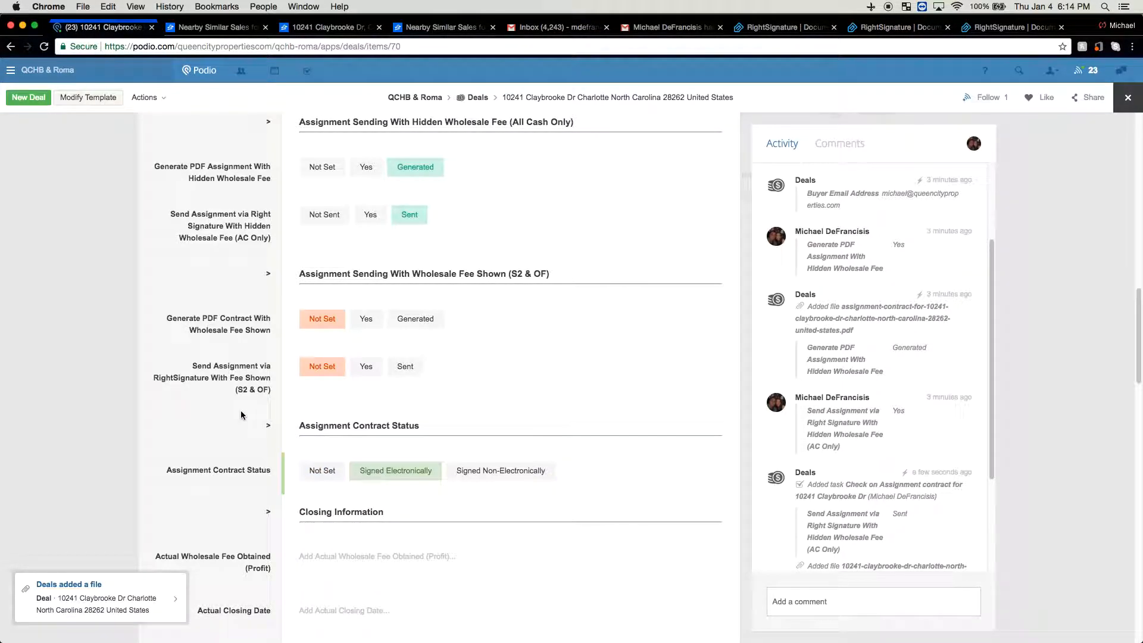
scroll(241, 409, "down", 3)
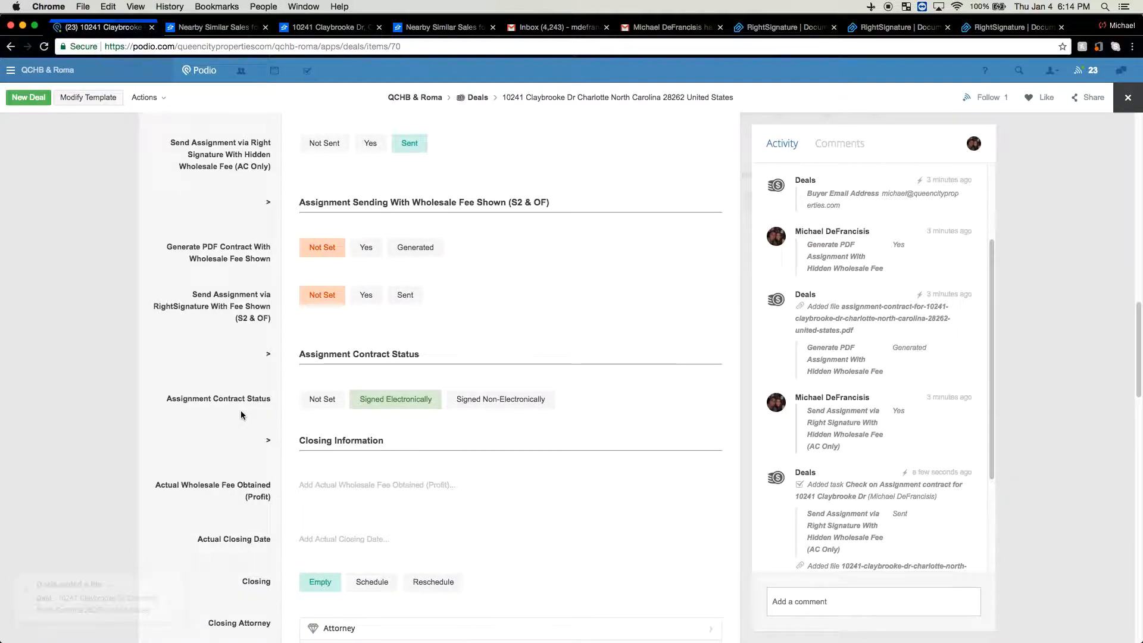
scroll(240, 409, "down", 2)
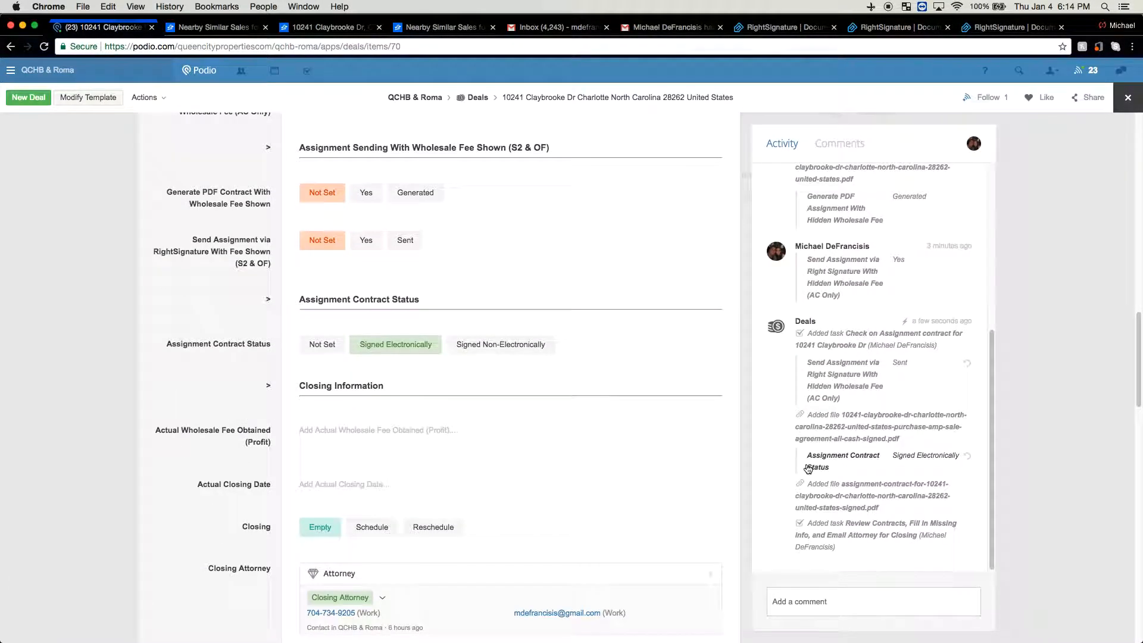
left_click(67, 344)
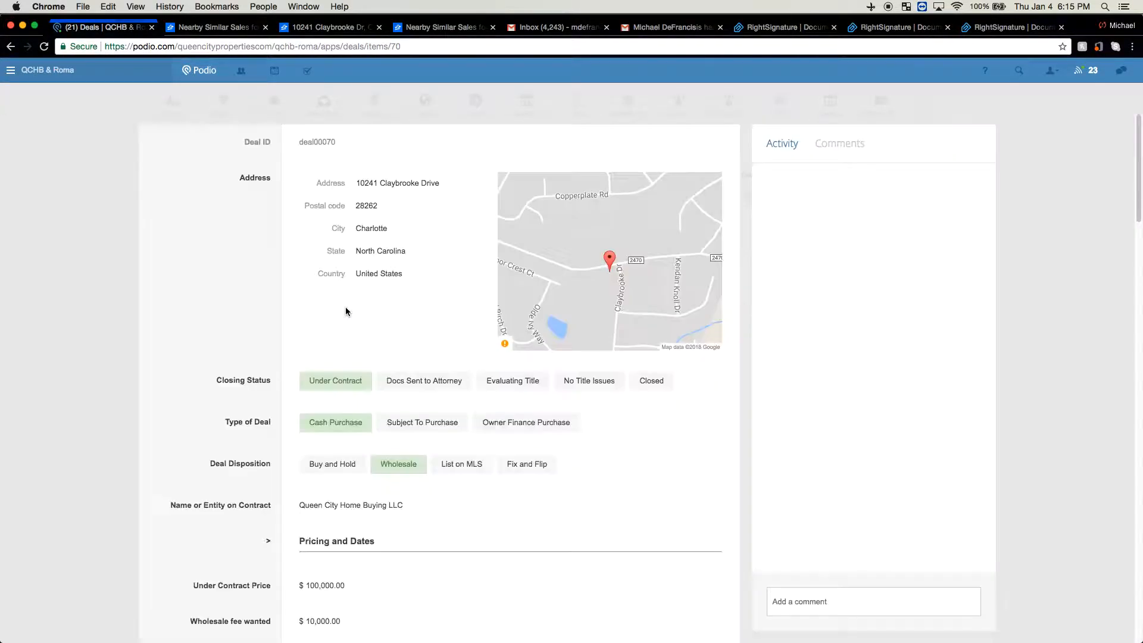
scroll(345, 306, "down", 20)
scroll(346, 311, "down", 2)
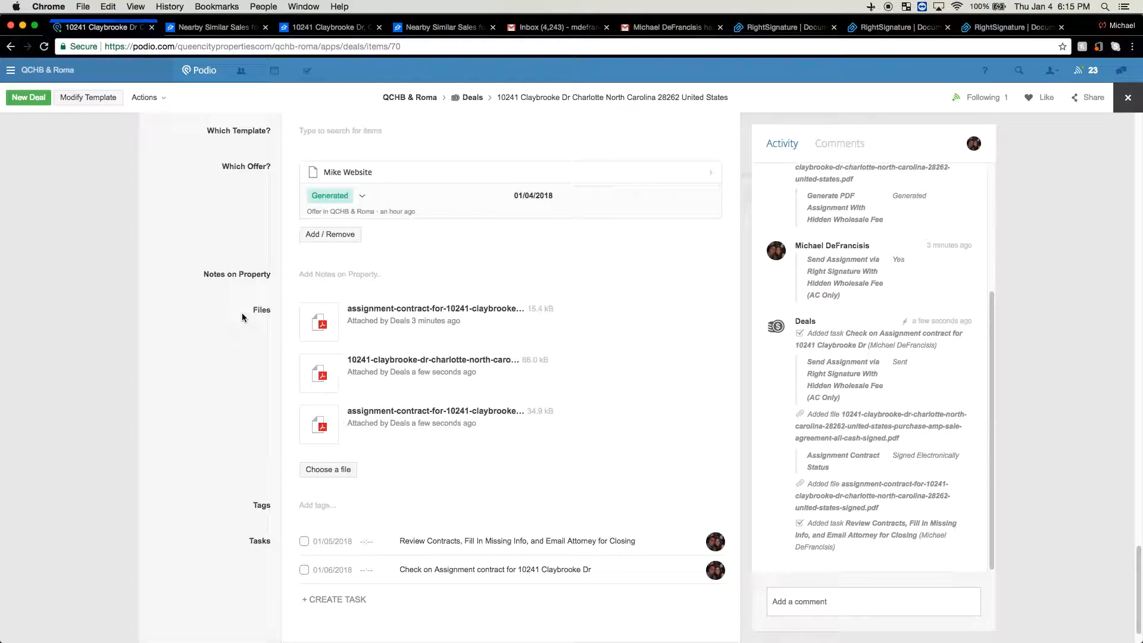
left_click(404, 413)
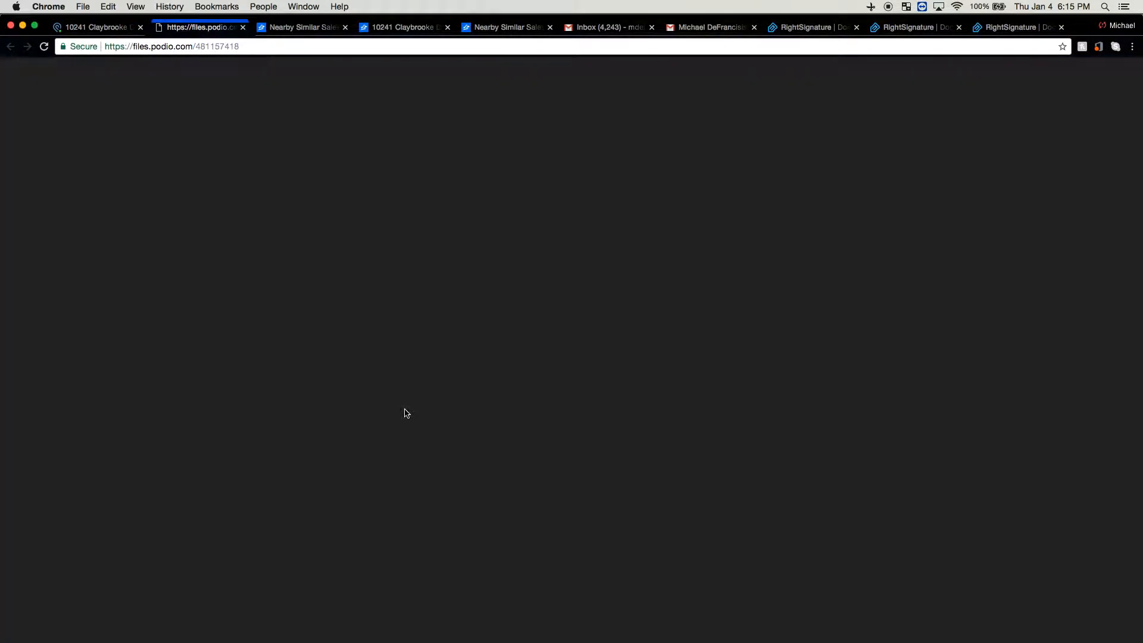
scroll(407, 406, "down", 10)
scroll(406, 403, "up", 2)
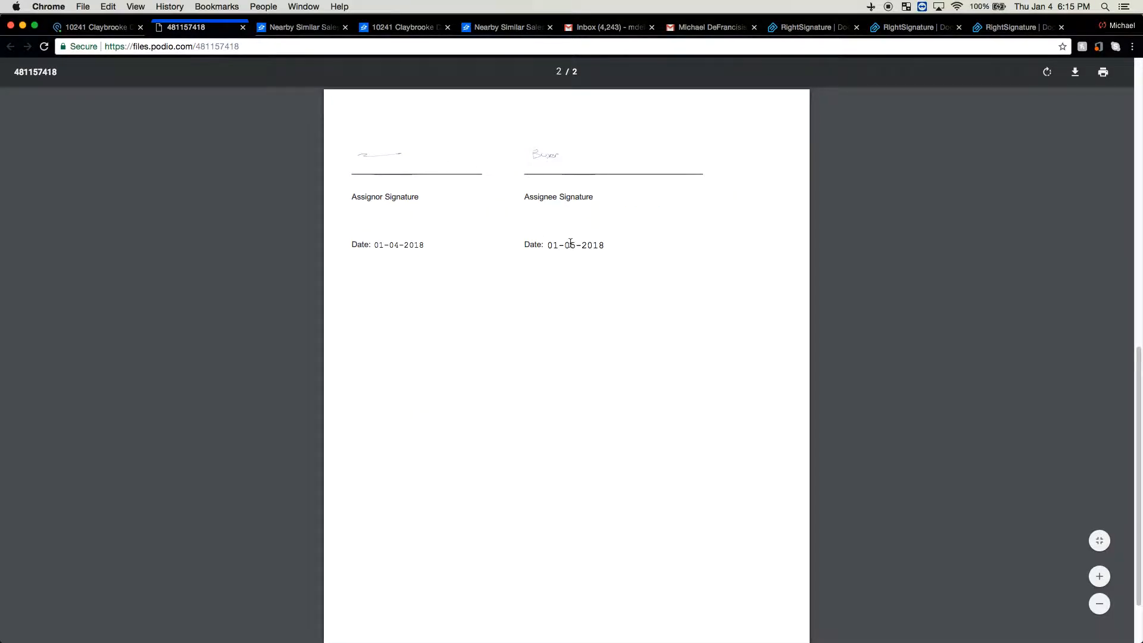
left_click(243, 27)
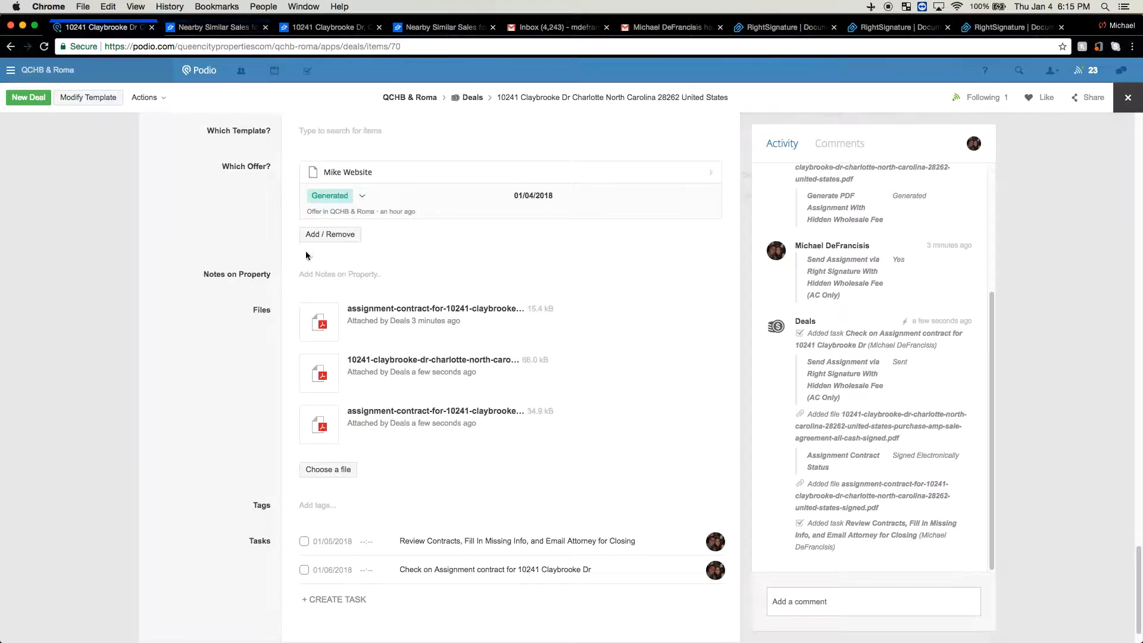
left_click(367, 360)
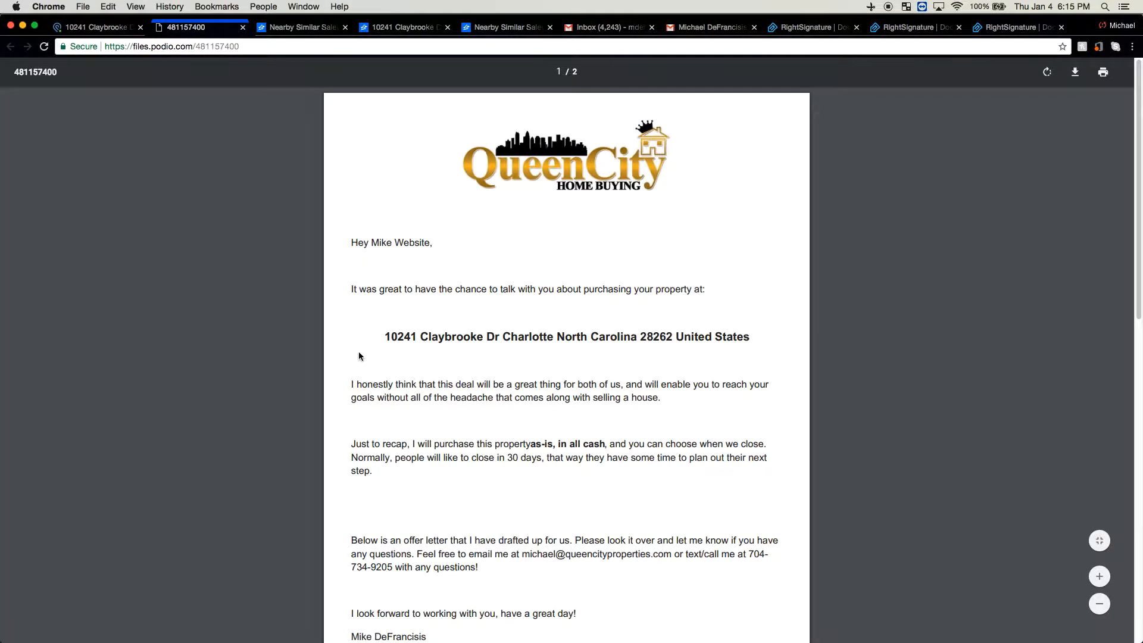
scroll(361, 355, "down", 6)
scroll(364, 356, "down", 5)
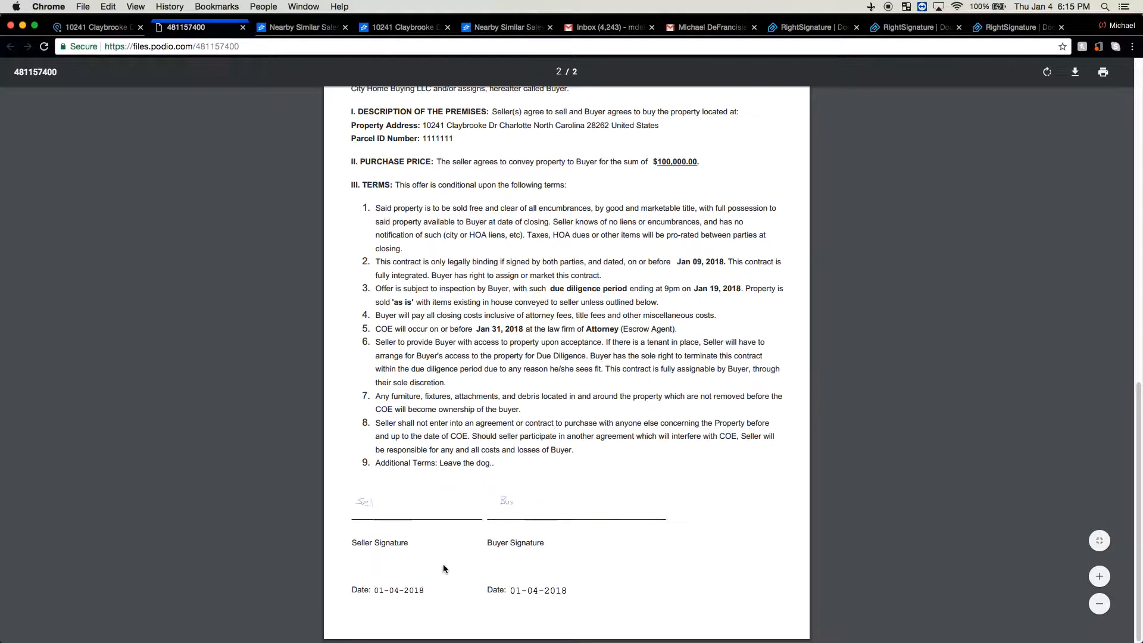
left_click(243, 28)
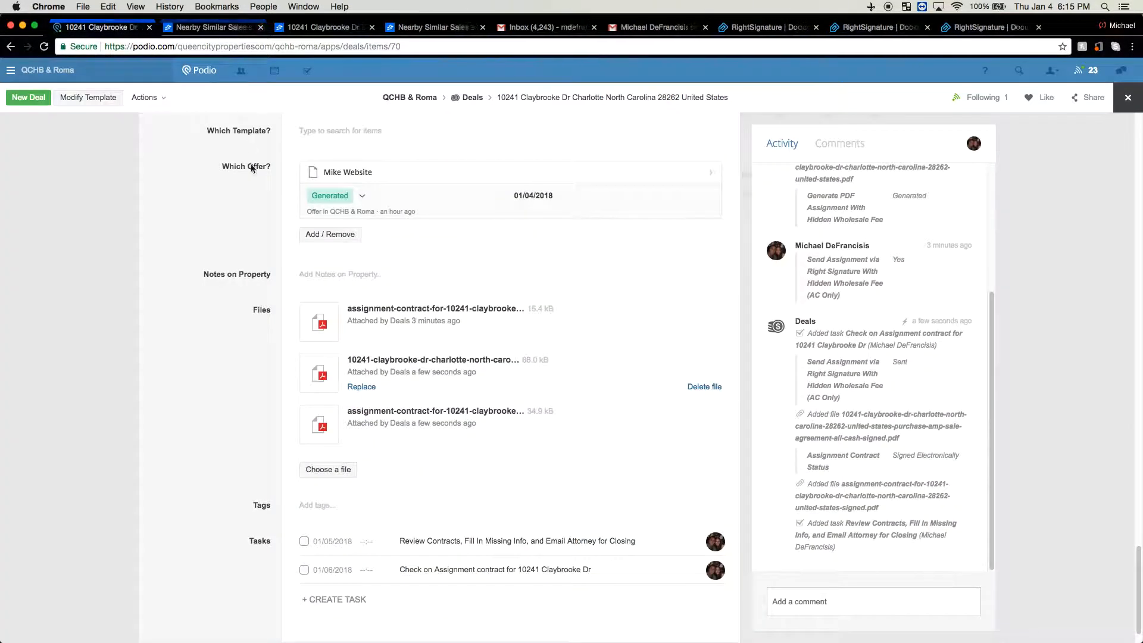
scroll(228, 270, "up", 6)
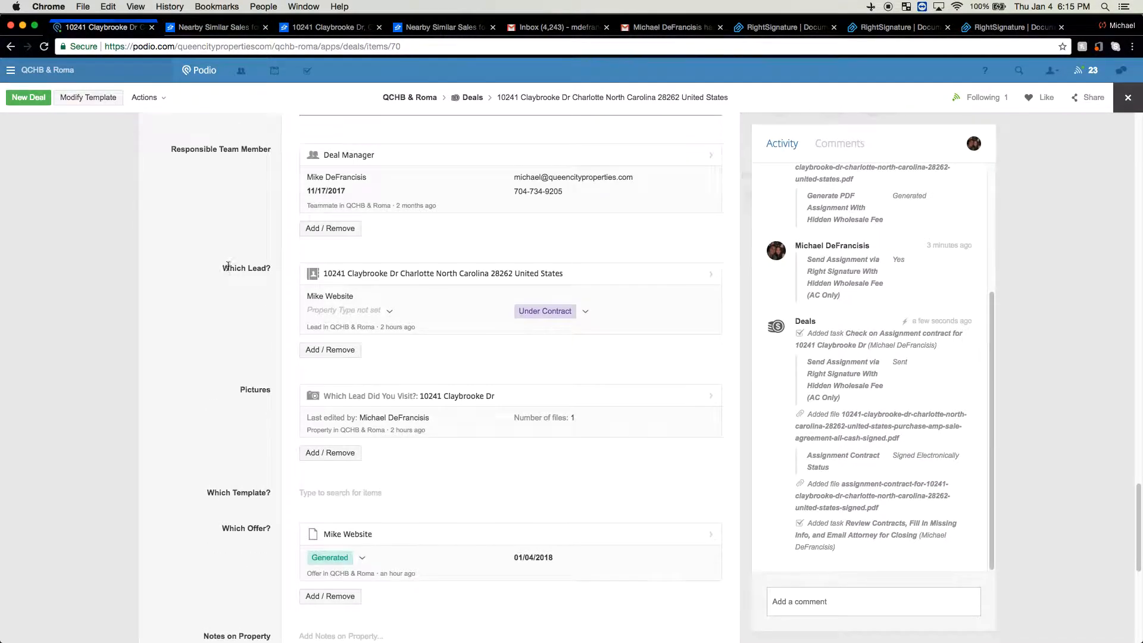
scroll(228, 269, "up", 10)
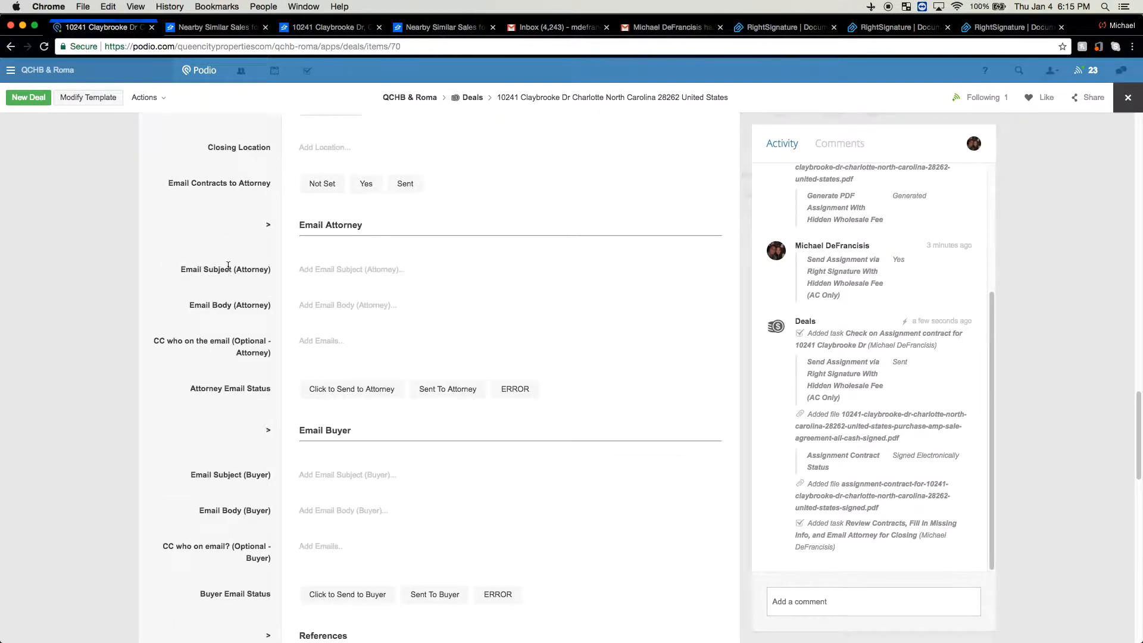
scroll(228, 270, "up", 1)
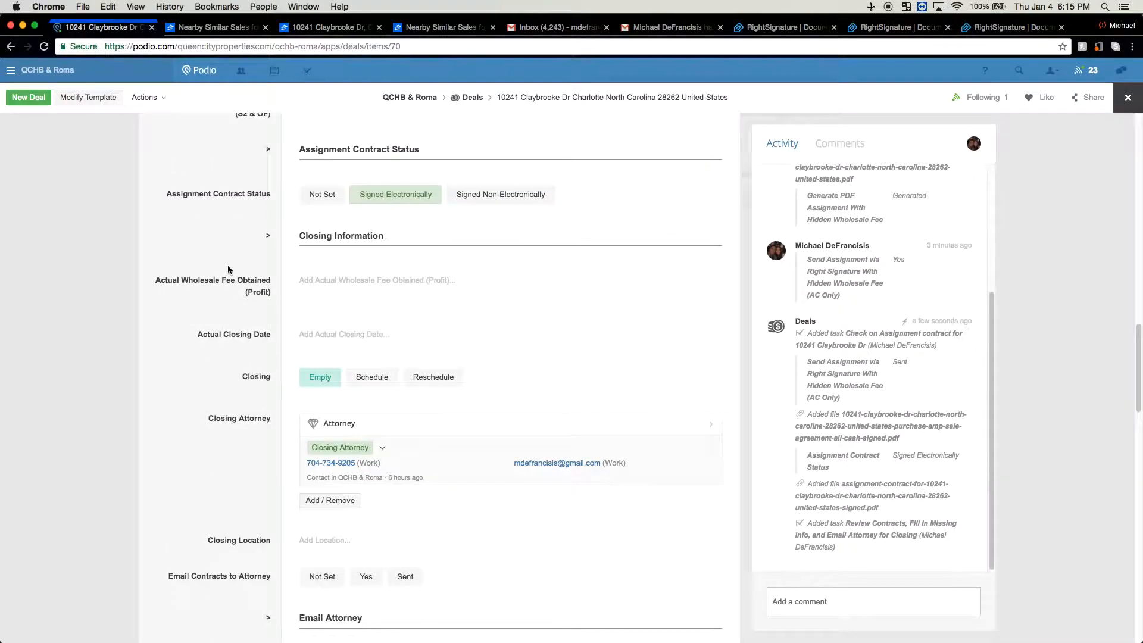
scroll(228, 269, "down", 1)
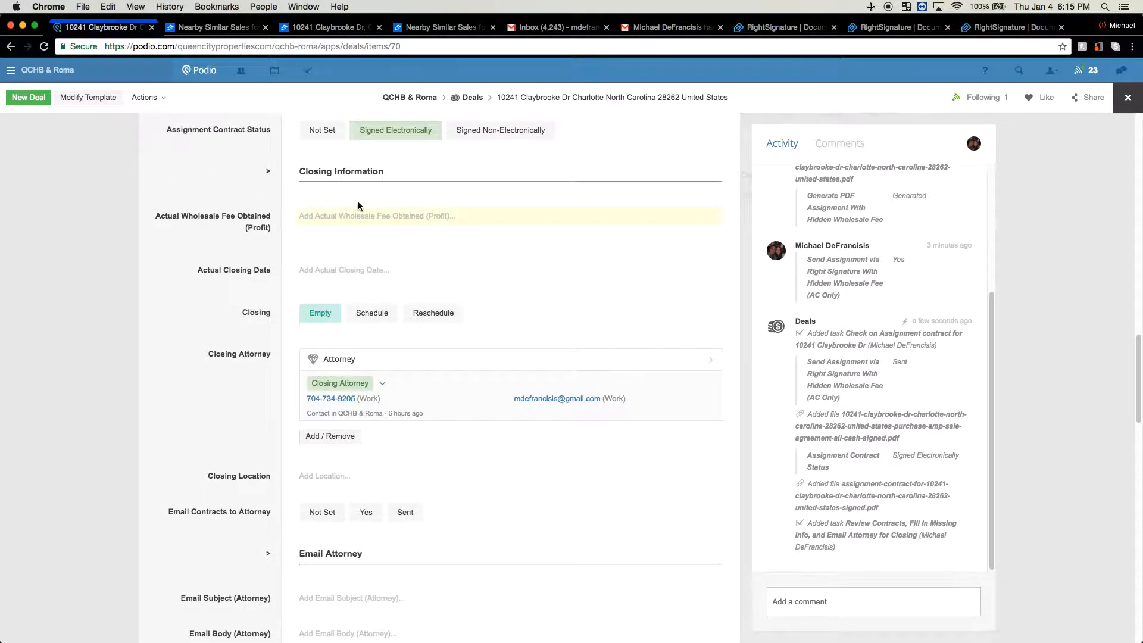
Enter a $10,000 actual wholesale fee and a January 31 actual closing date
left_click(329, 219)
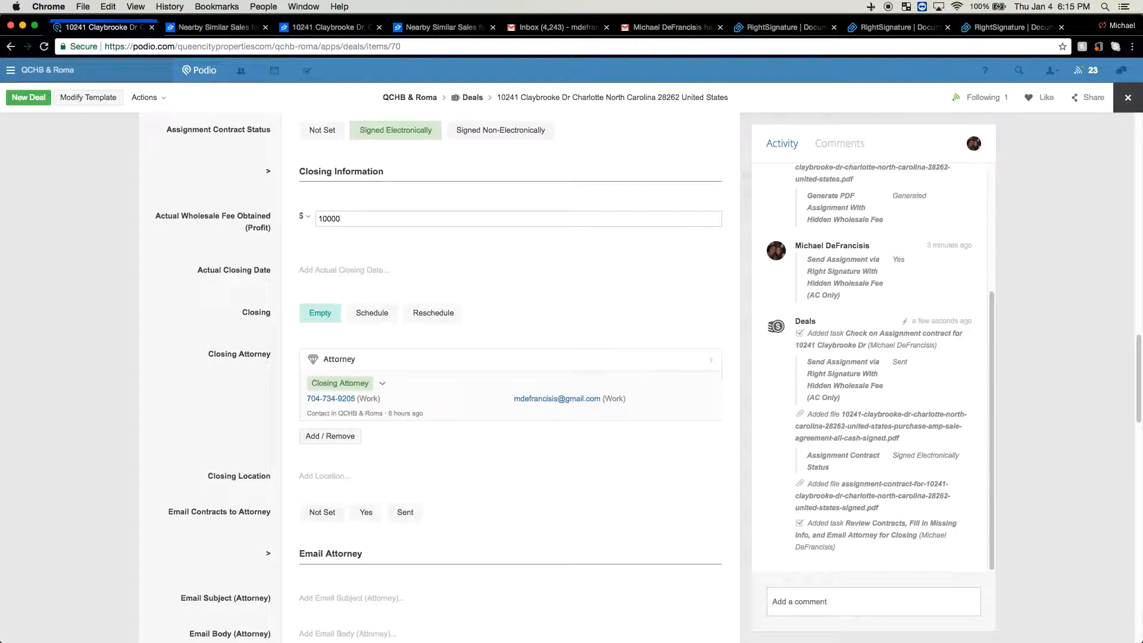
type("10000")
left_click(208, 231)
left_click(321, 270)
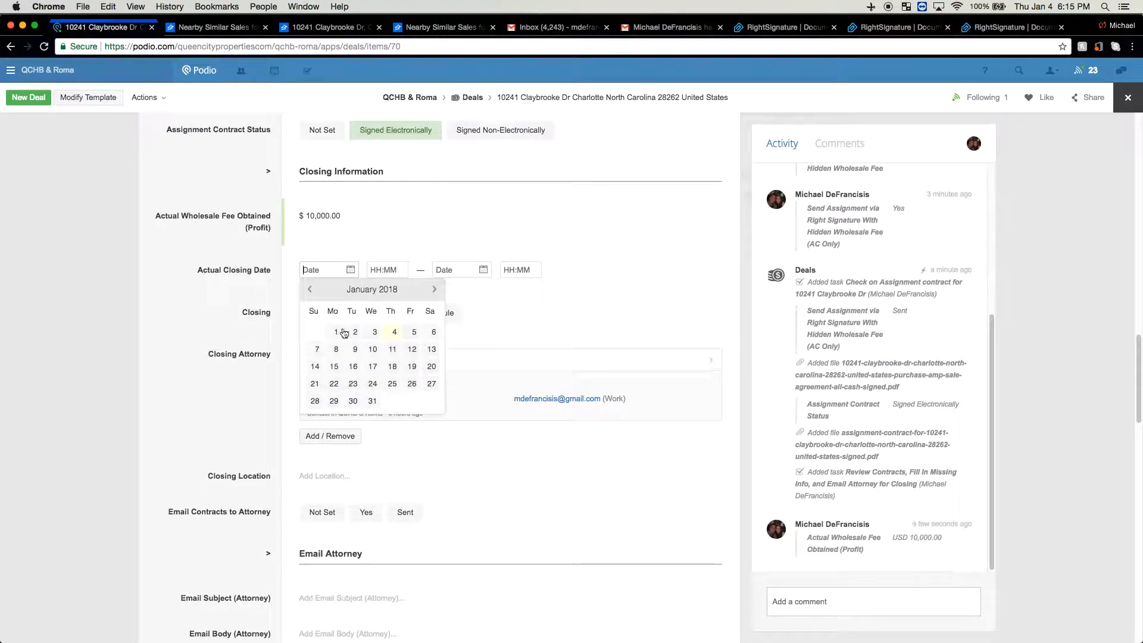
left_click(372, 403)
left_click(216, 235)
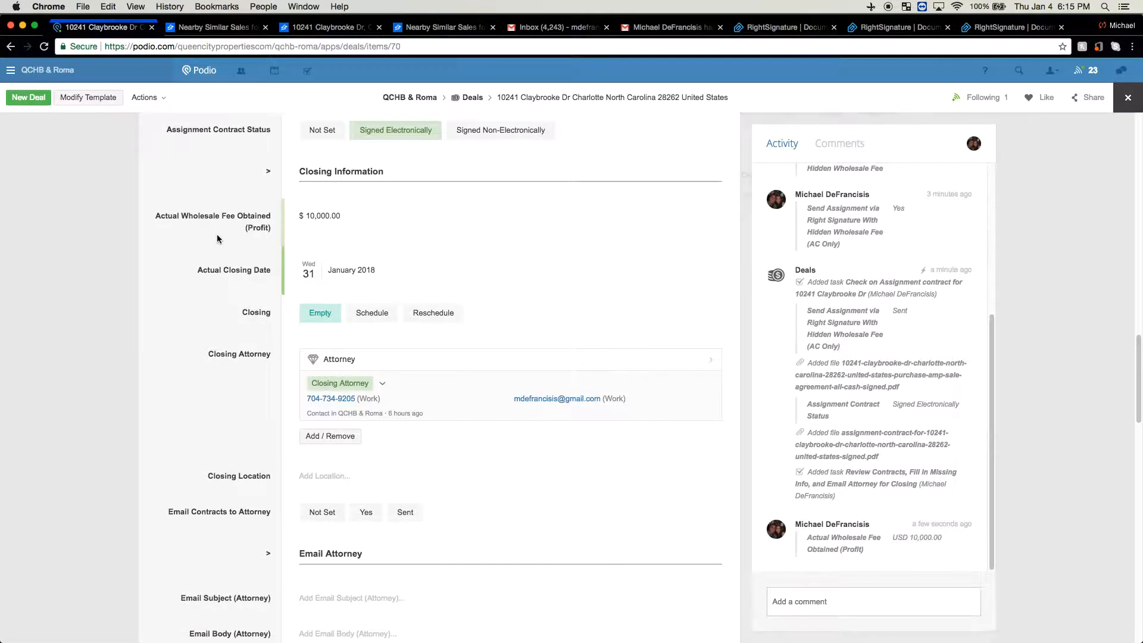
Set the closing location to the attorney's office address in Matthews, NC
left_click(318, 476)
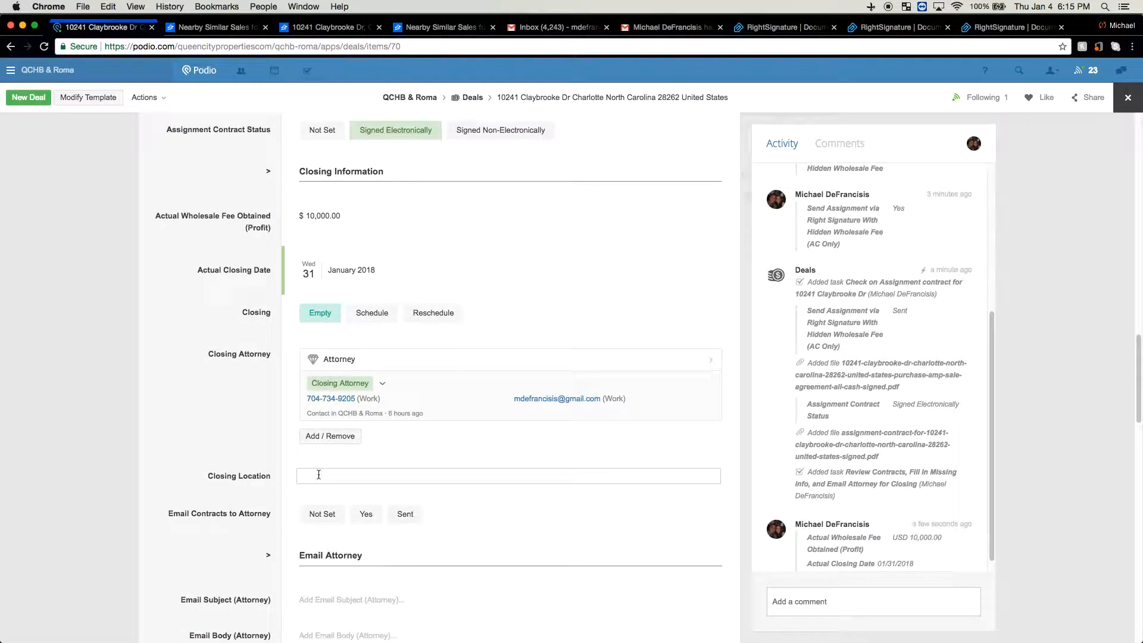
left_click(417, 502)
Set Email Contracts to Attorney to Yes
scroll(221, 413, "down", 5)
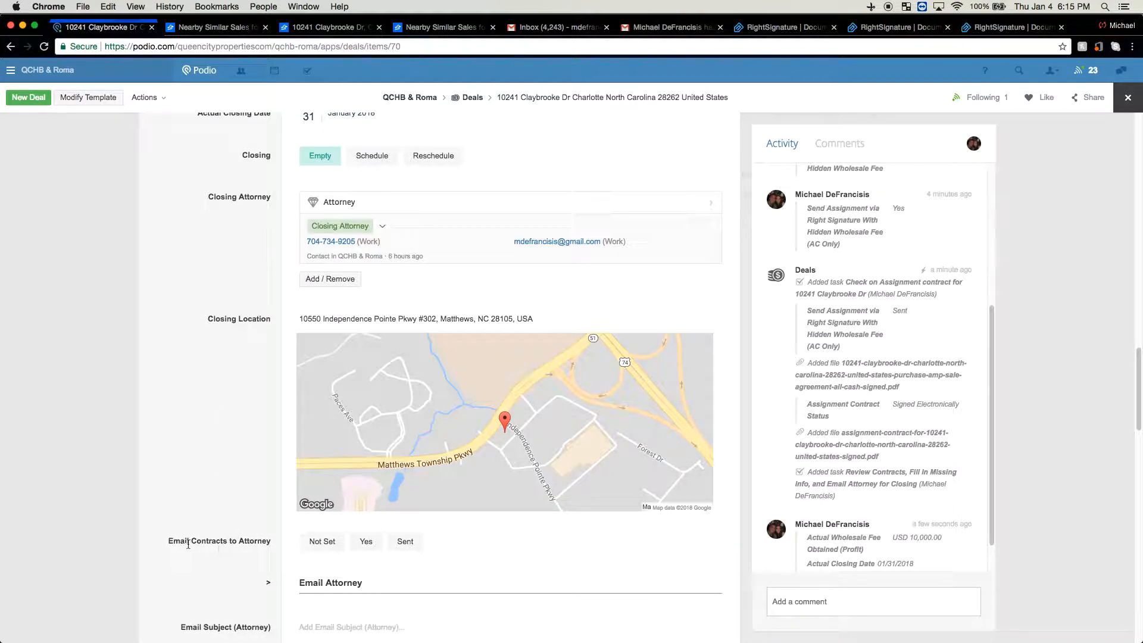
left_click(357, 545)
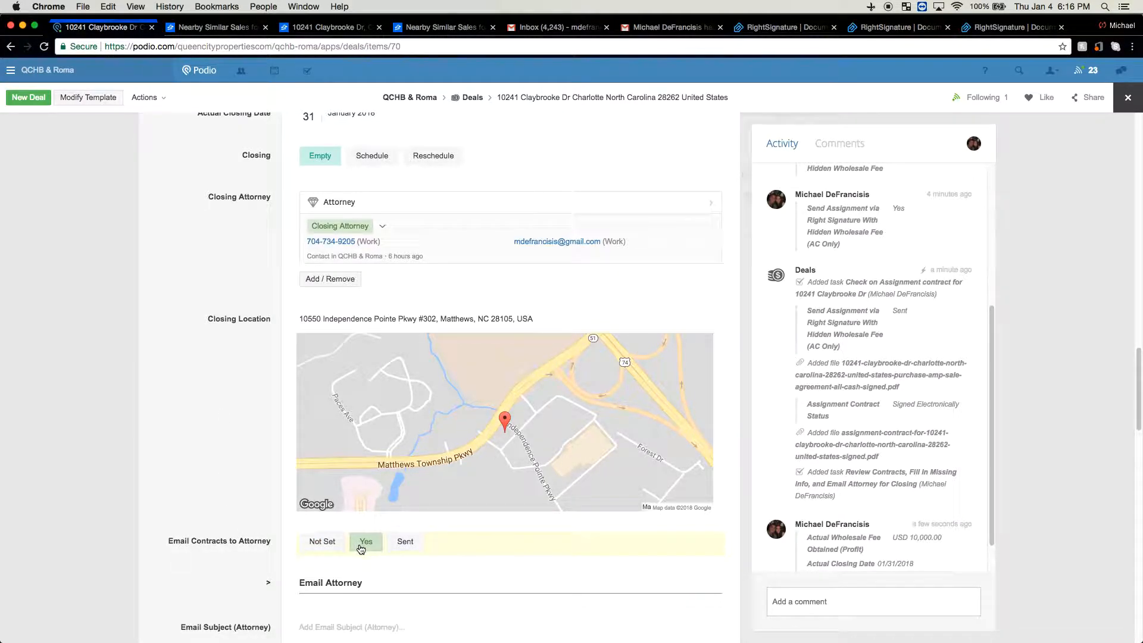
scroll(268, 548, "down", 10)
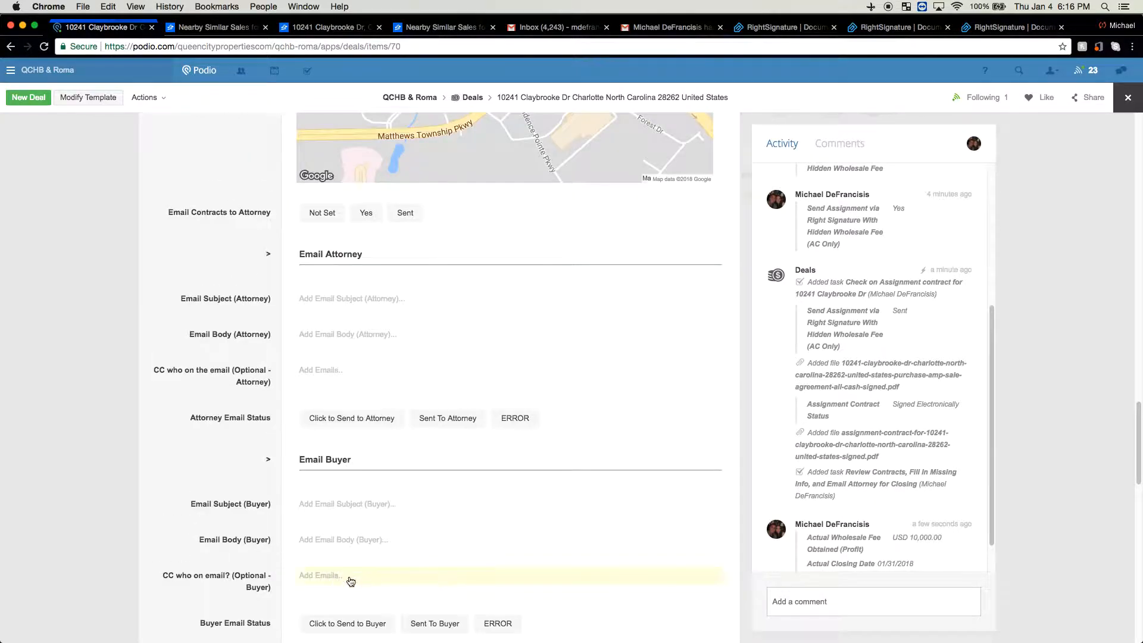
scroll(359, 580, "down", 8)
scroll(344, 519, "up", 10)
scroll(344, 520, "up", 6)
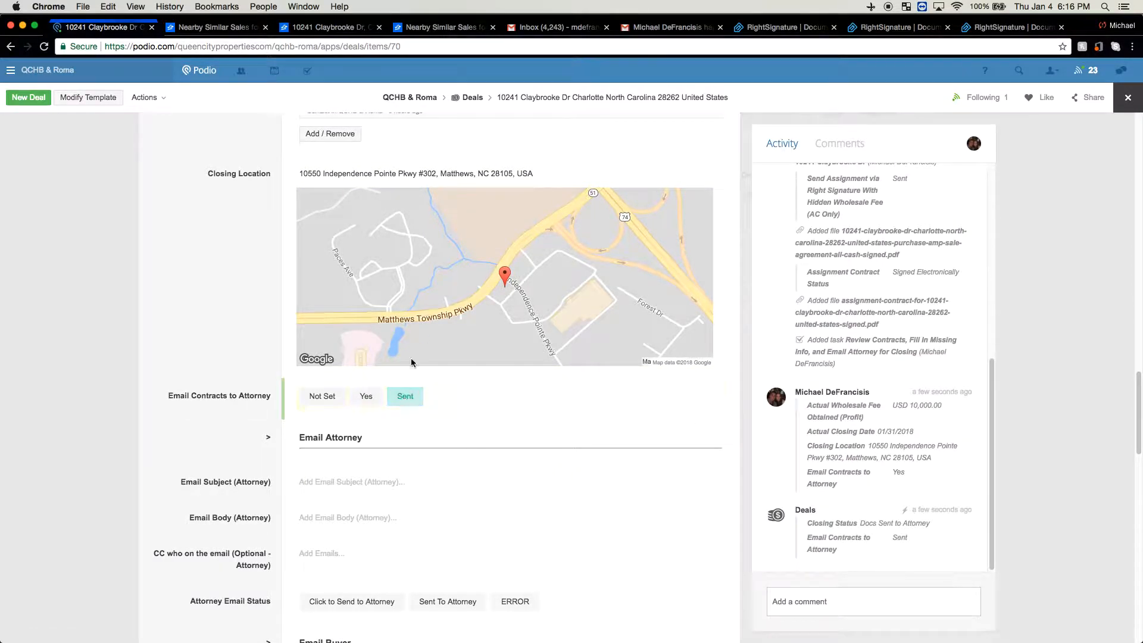
scroll(236, 256, "up", 5)
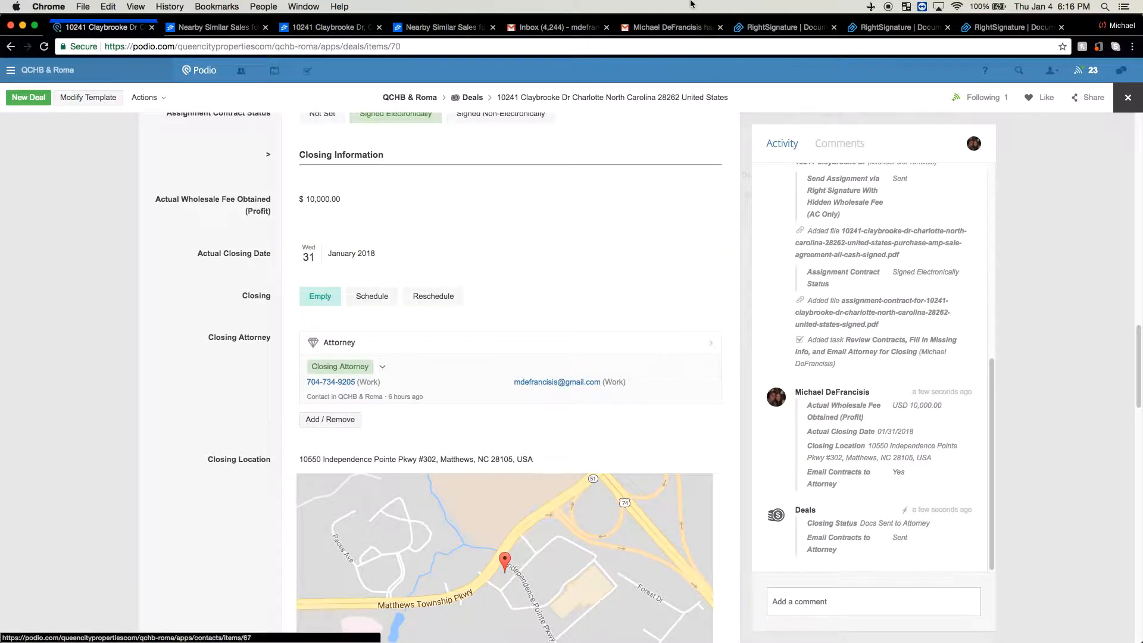
In Gmail, confirm the New Closing Needed email has three contract attachments, then return to the Claybrooke Dr deal
left_click(662, 28)
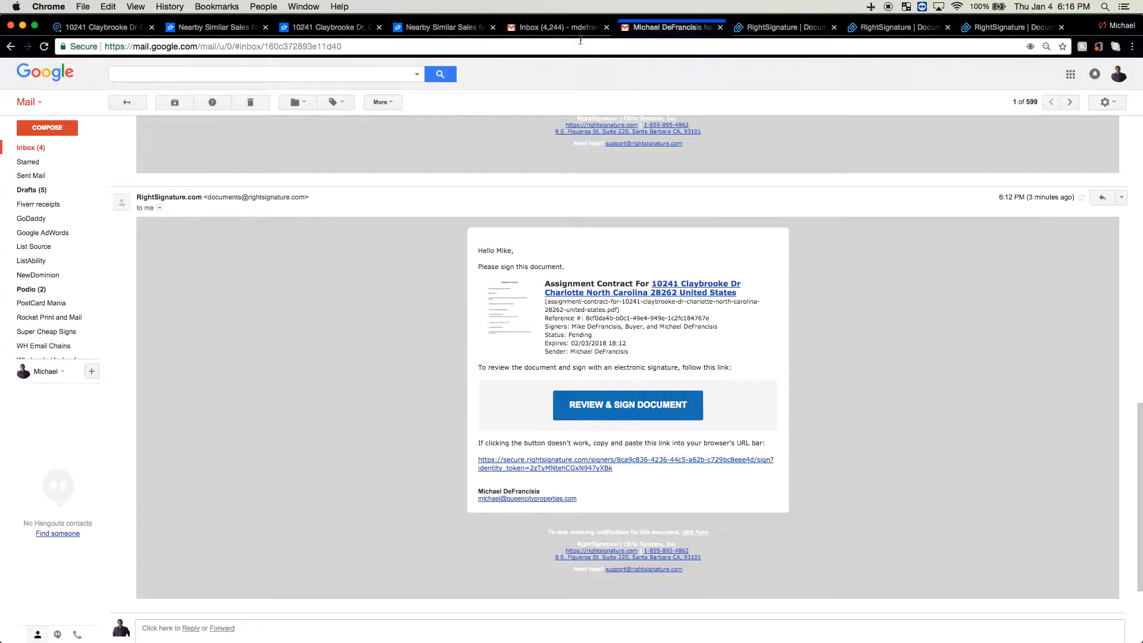
left_click(563, 28)
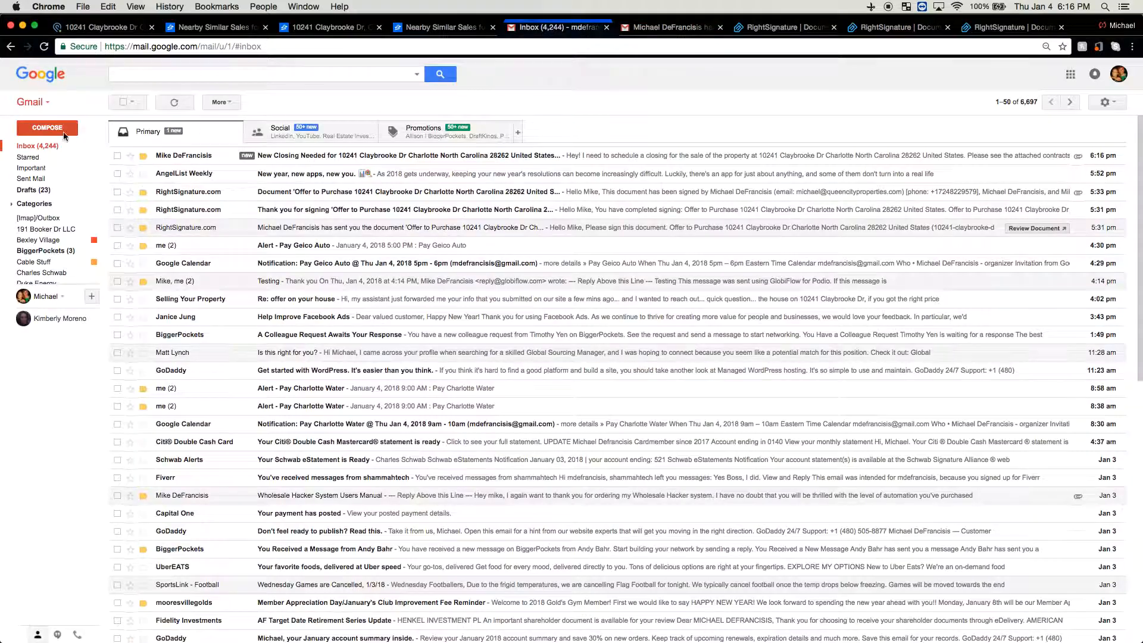
left_click(182, 157)
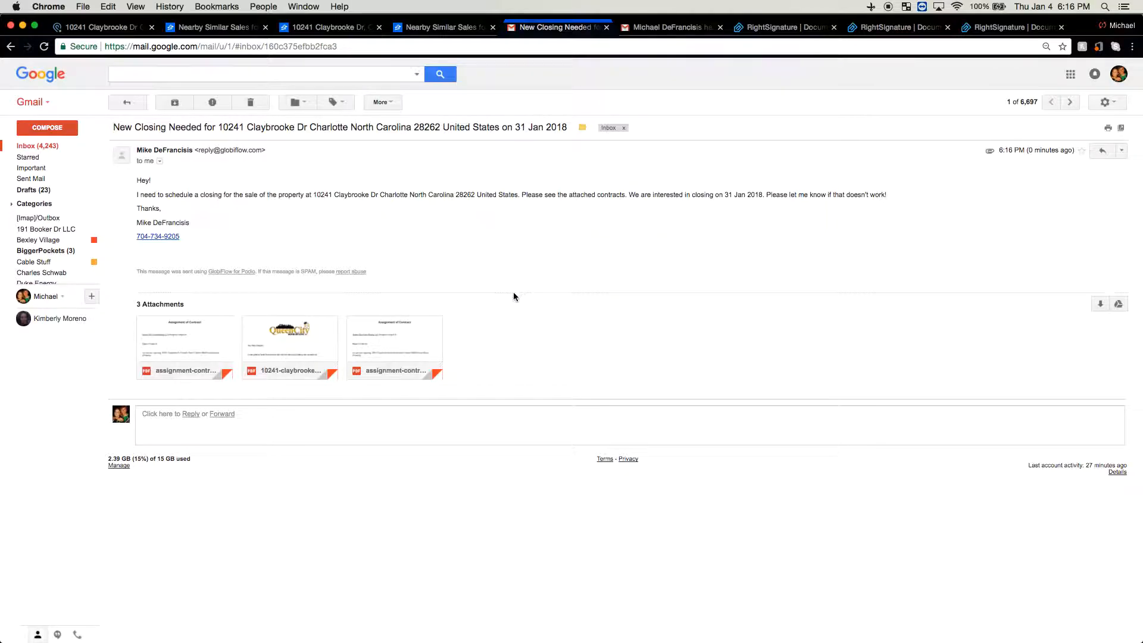
mouse_move(386, 360)
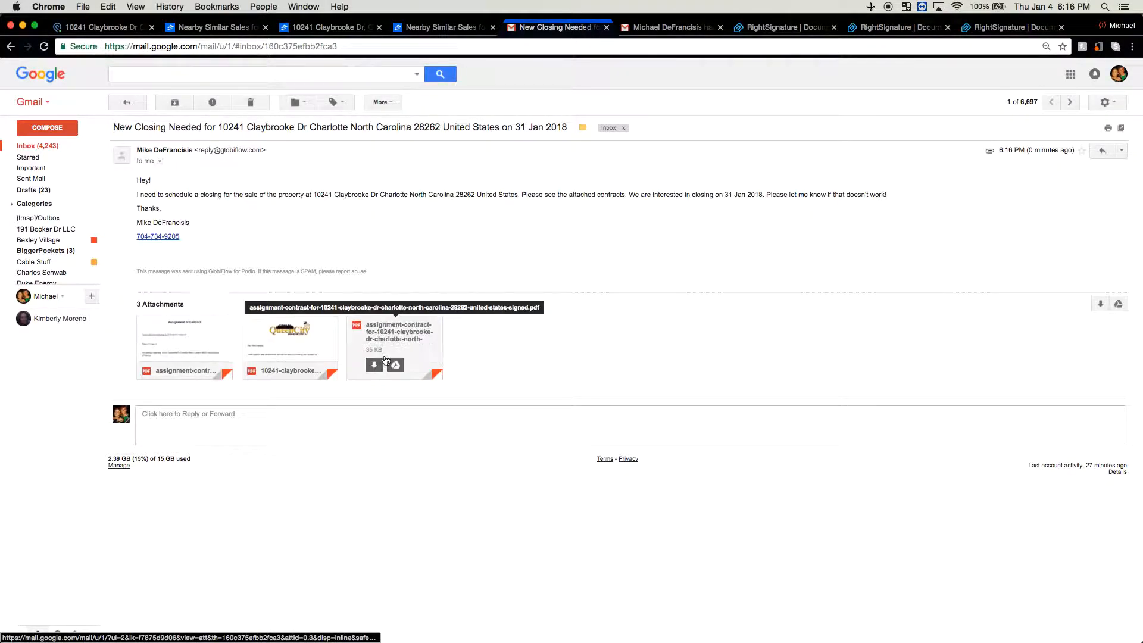
left_click(96, 29)
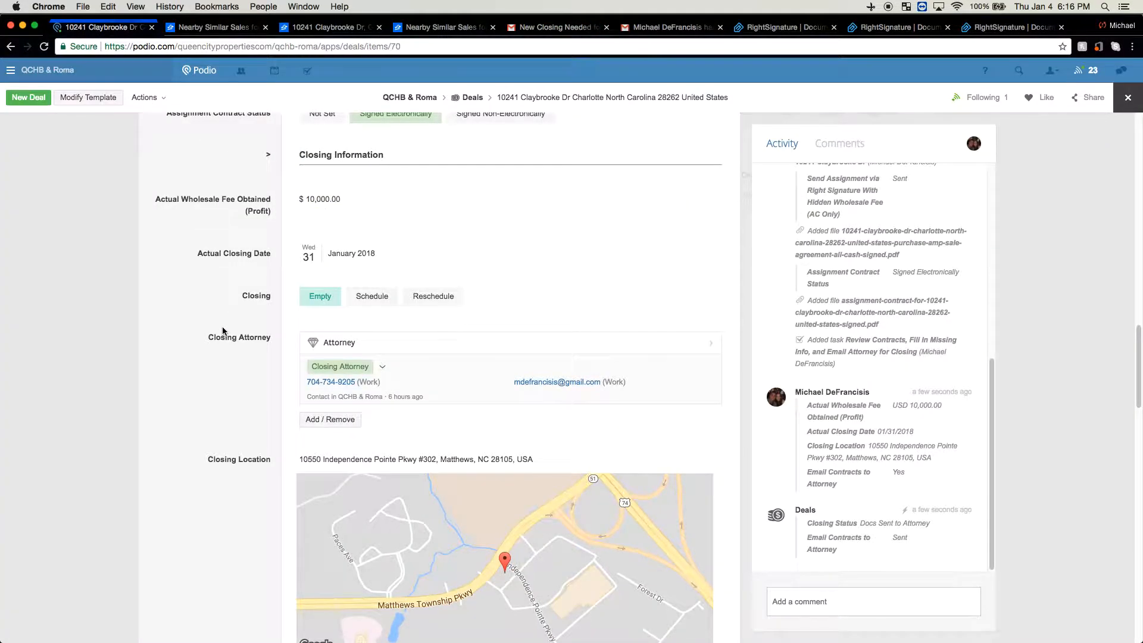
Schedule a closing from the deal's Closing field, creating the 01/31/2018 Closings entry, then close the record
scroll(251, 281, "up", 2)
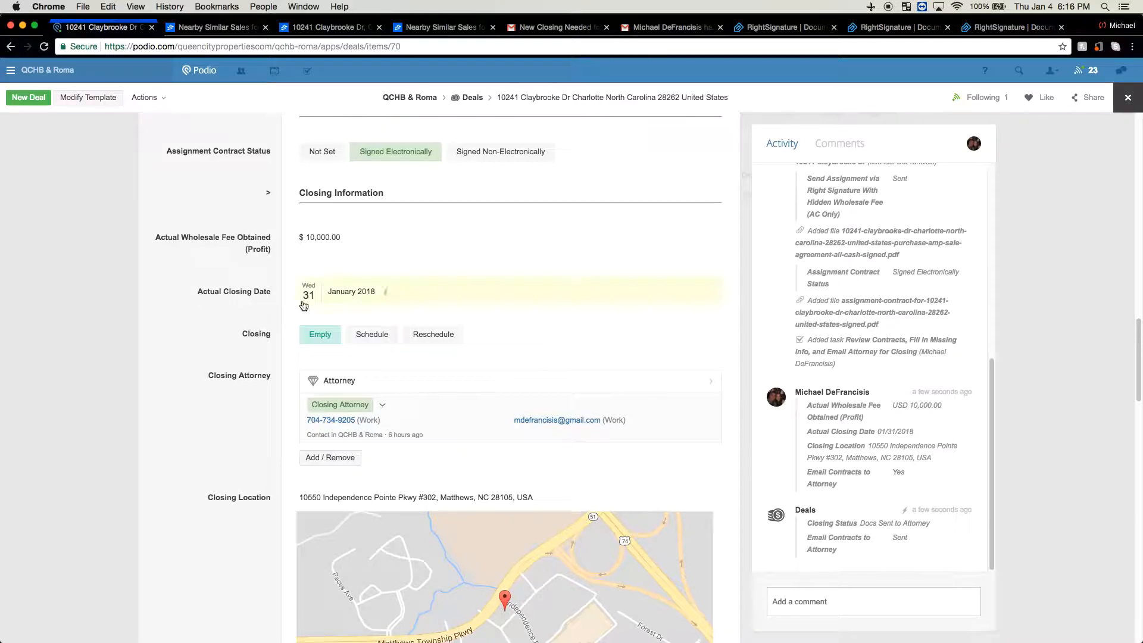
left_click(371, 339)
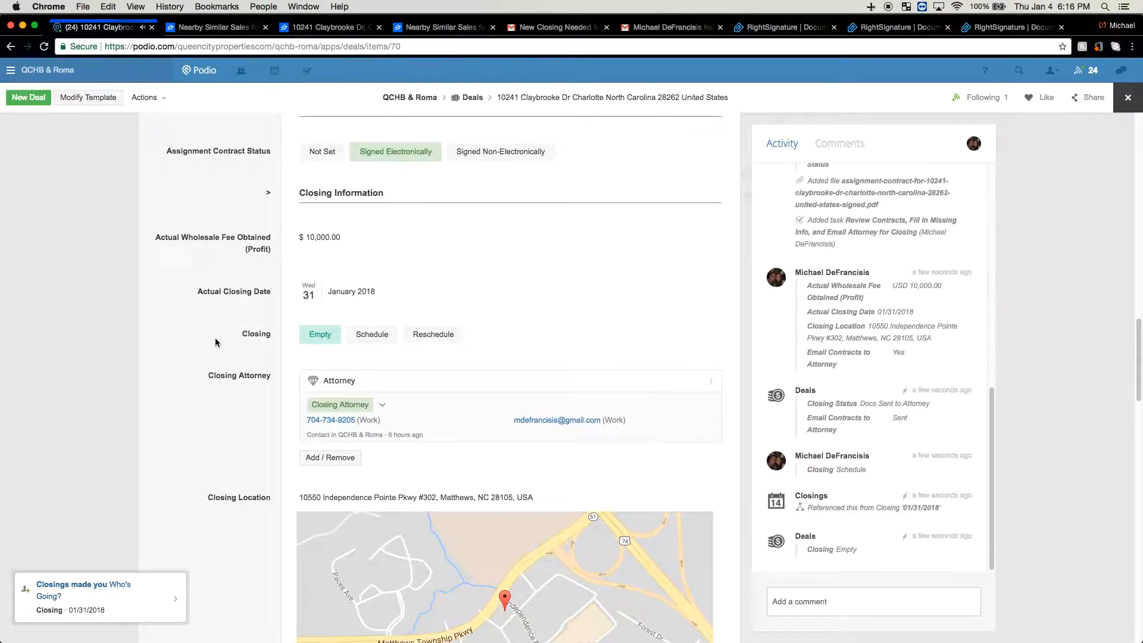
left_click(87, 306)
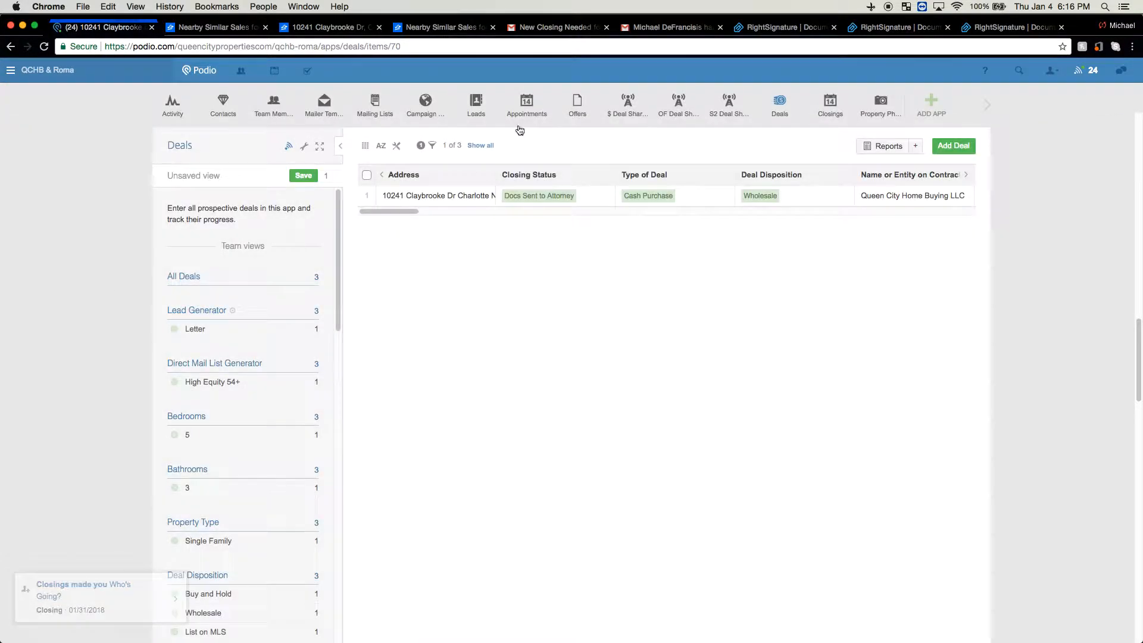
left_click(835, 114)
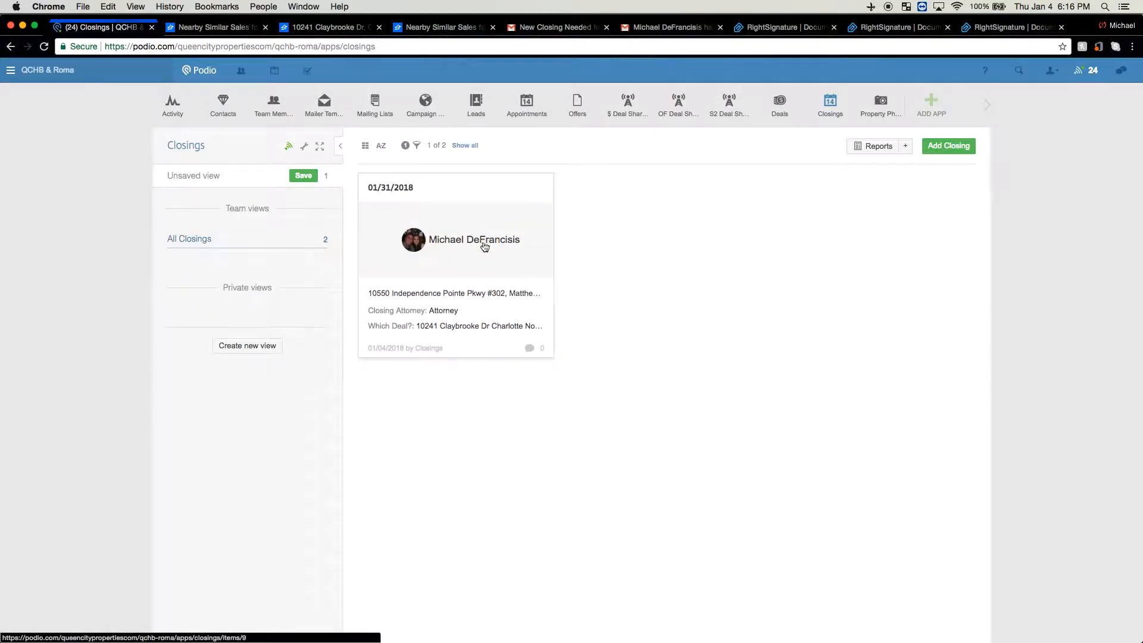
left_click(493, 250)
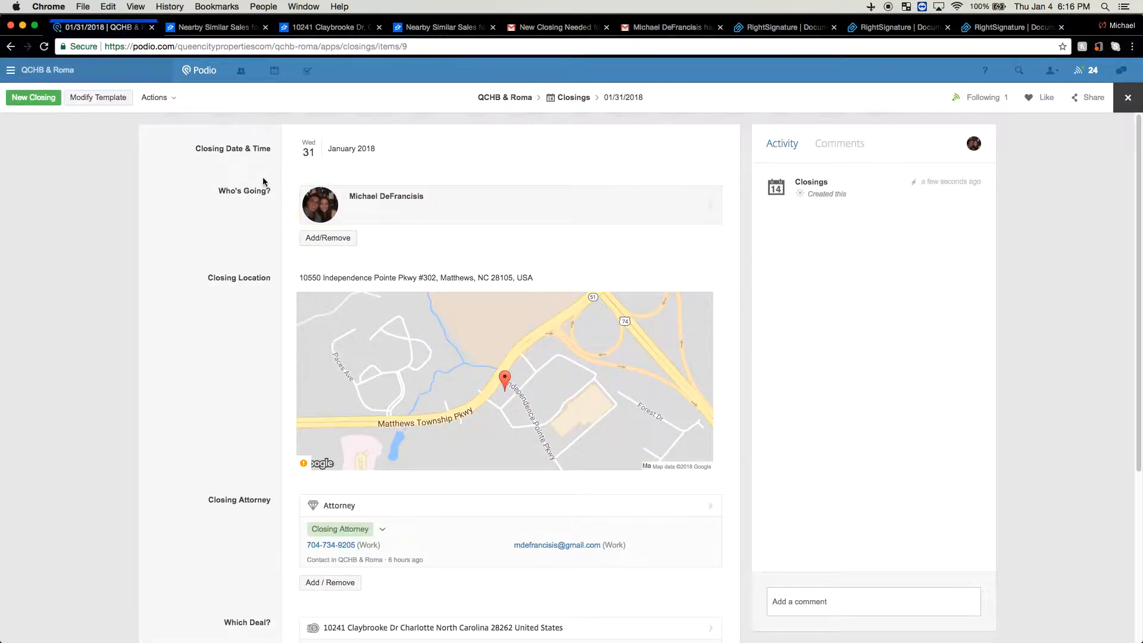
scroll(256, 189, "down", 1)
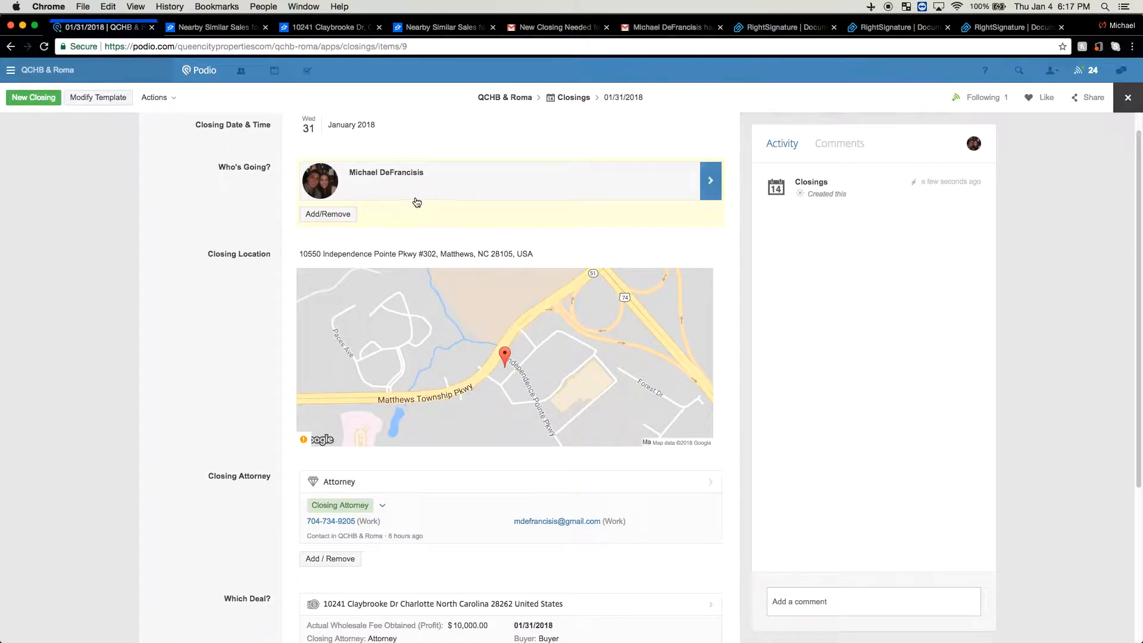
scroll(465, 327, "down", 5)
scroll(355, 322, "up", 4)
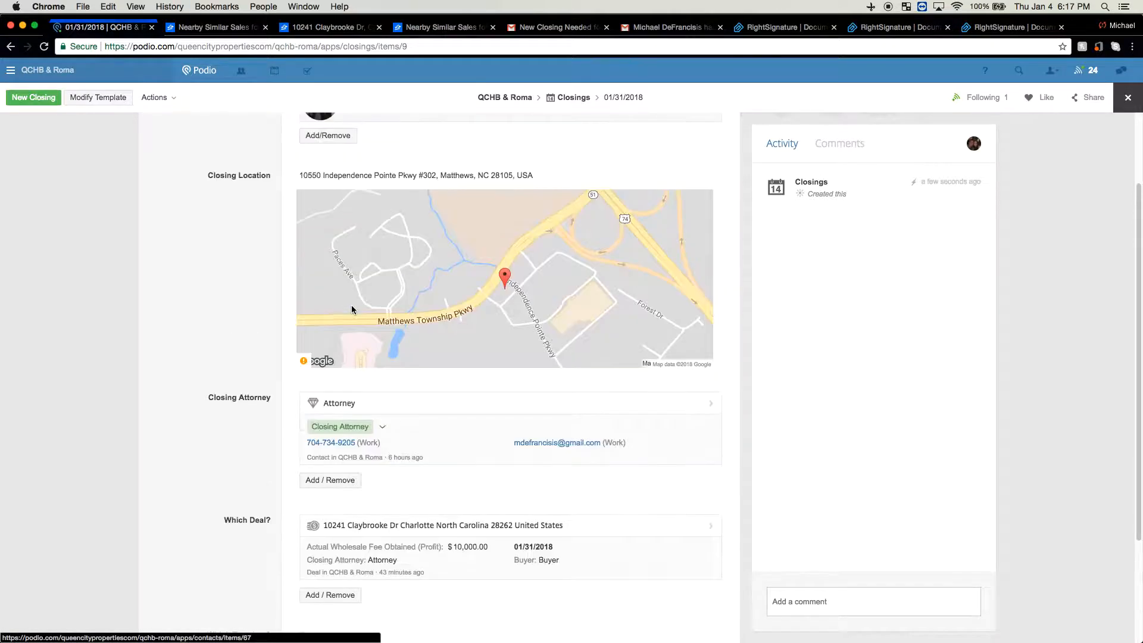
scroll(343, 256, "down", 6)
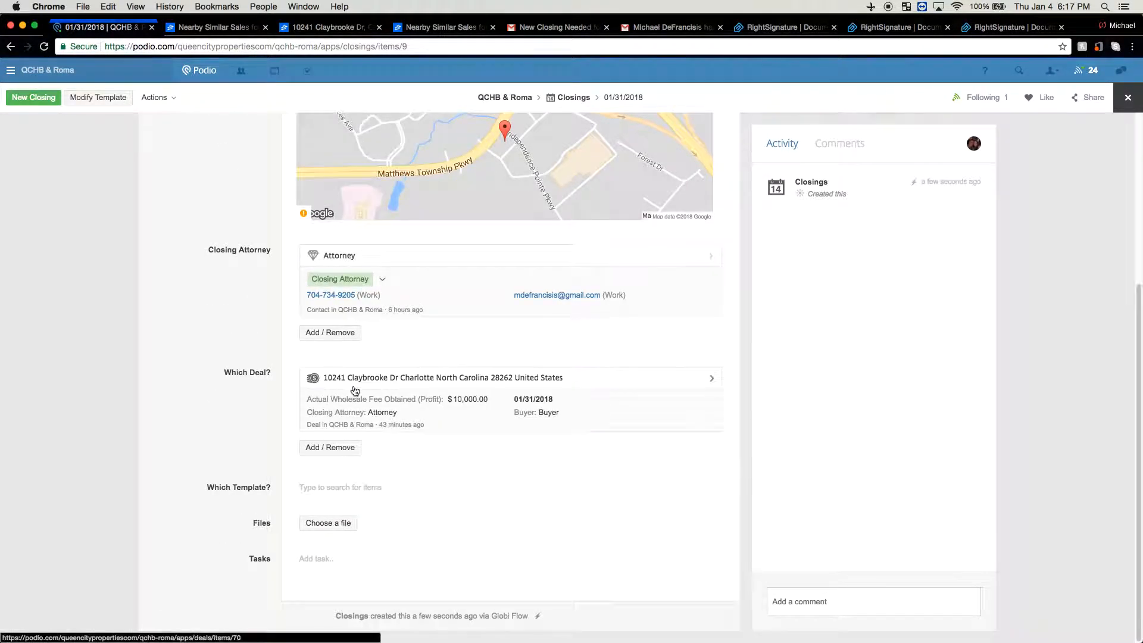
left_click(123, 243)
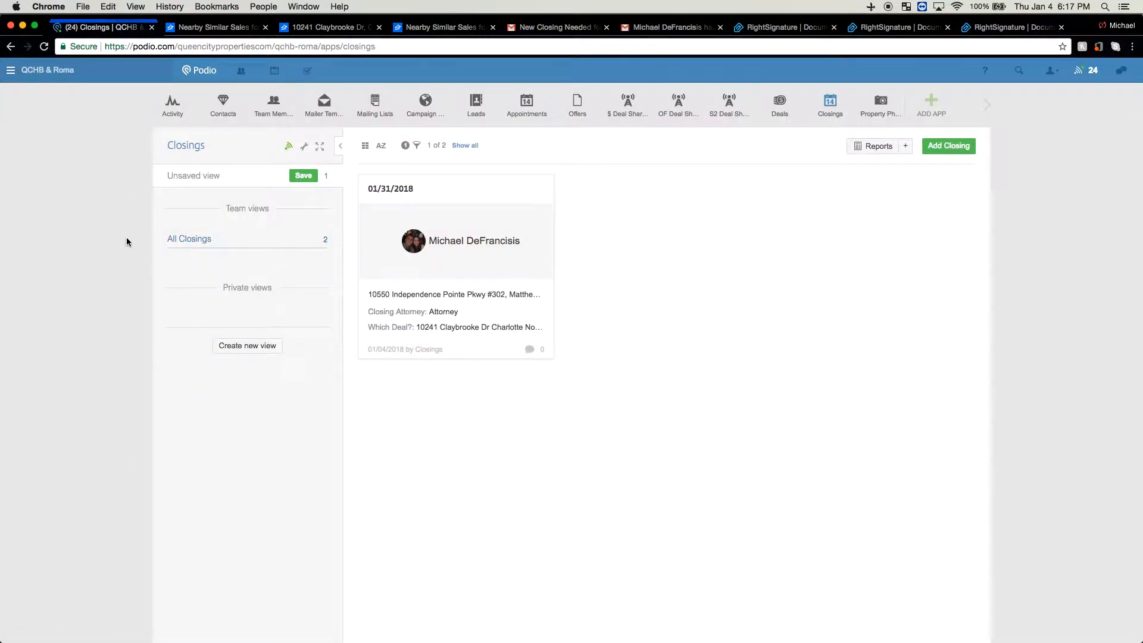
left_click(780, 105)
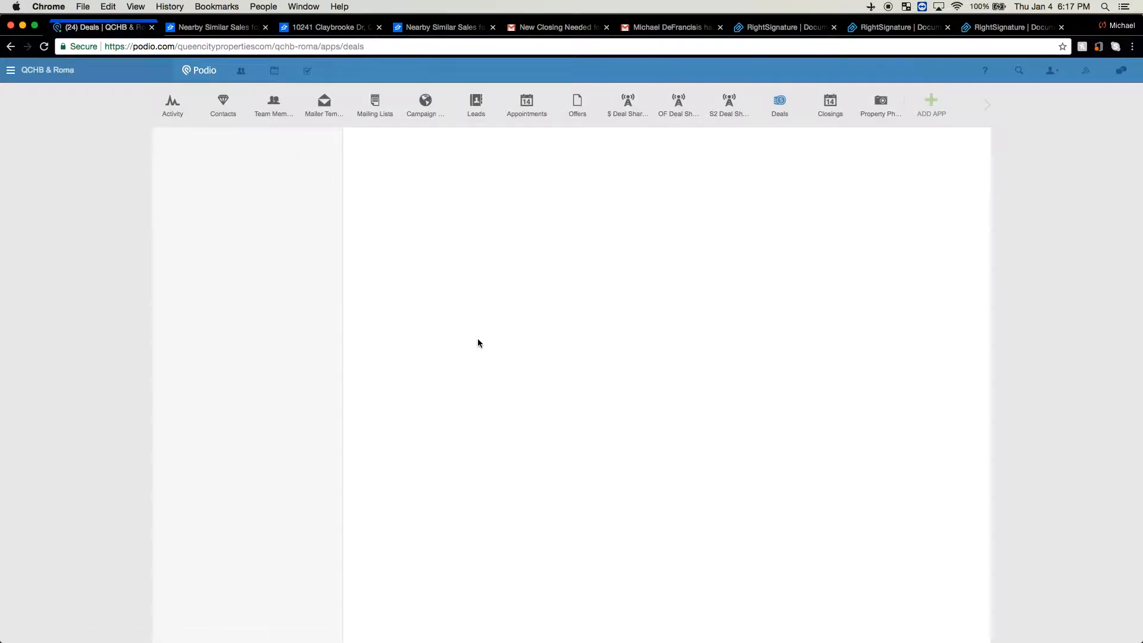
left_click(446, 206)
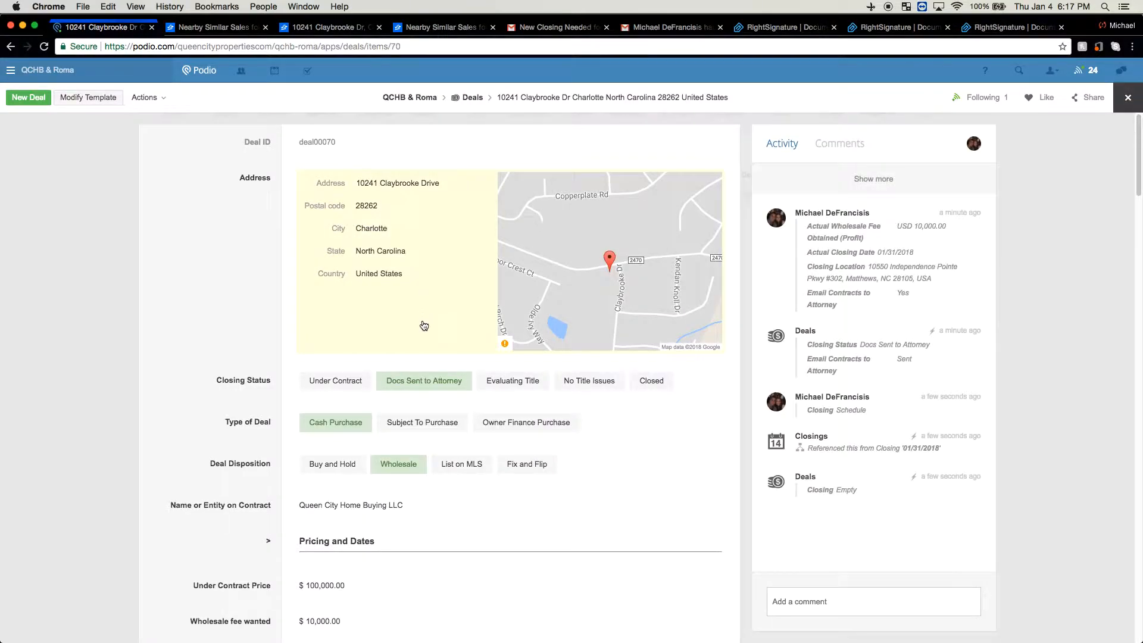
scroll(433, 389, "down", 1)
scroll(432, 389, "down", 1)
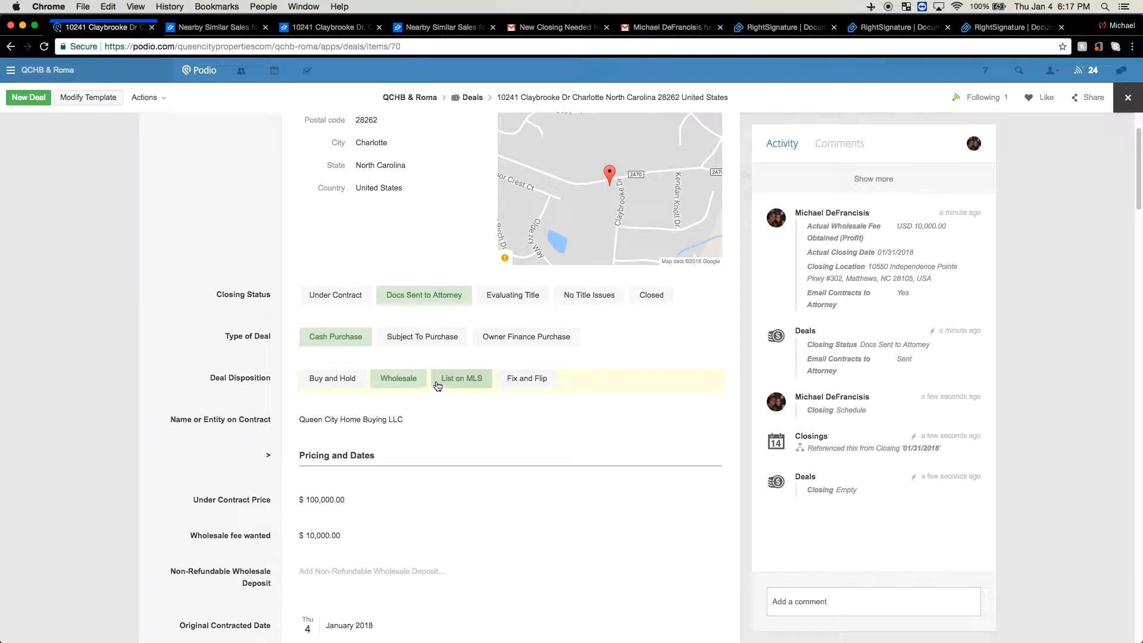
left_click(664, 302)
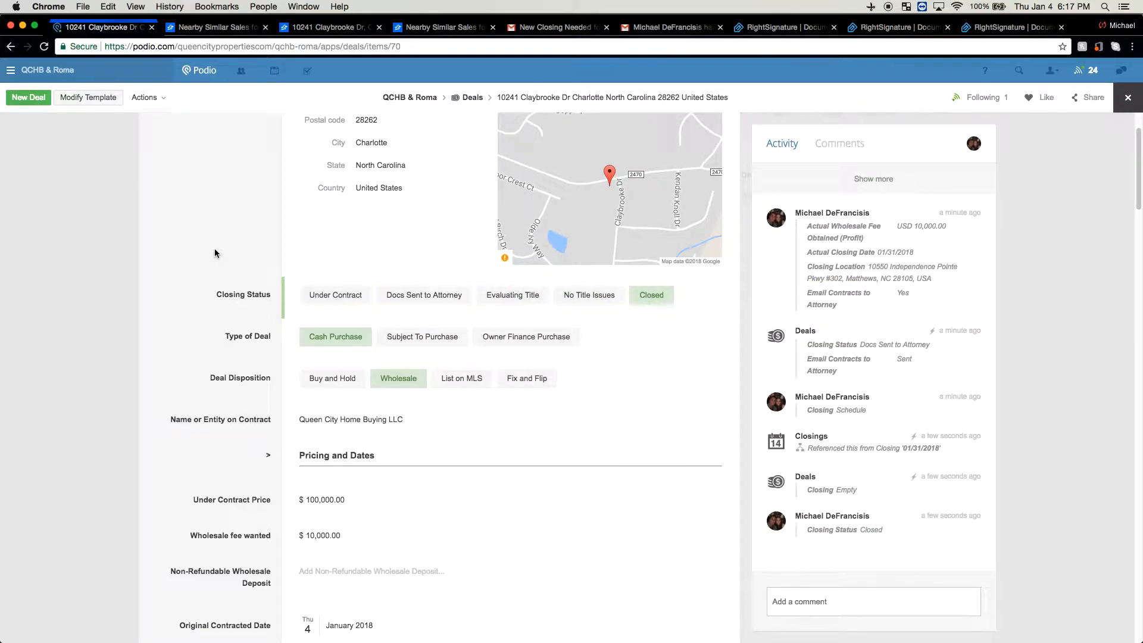
left_click(105, 230)
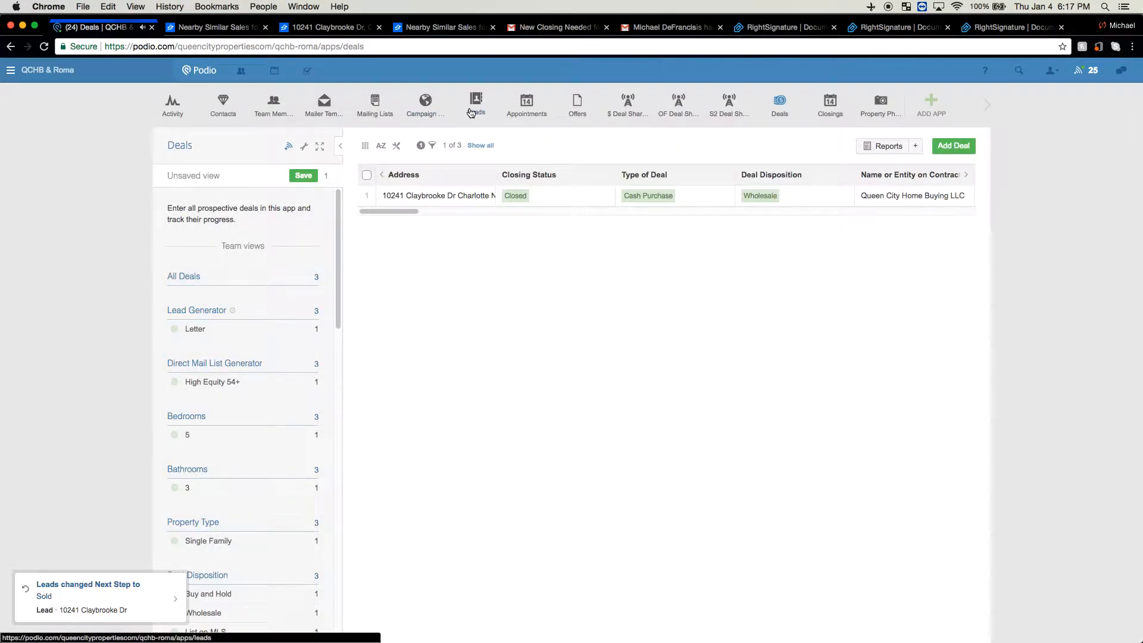
Check the Claybrooke Dr lead's Next Step reads Sold, then view the workspace activity stream
left_click(476, 107)
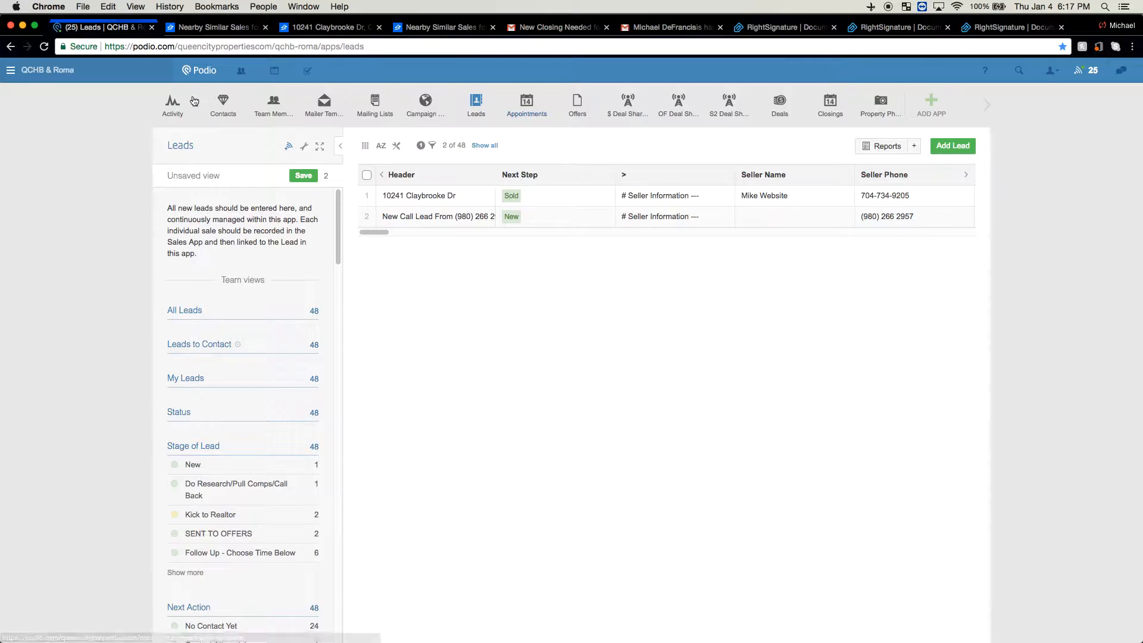
left_click(174, 108)
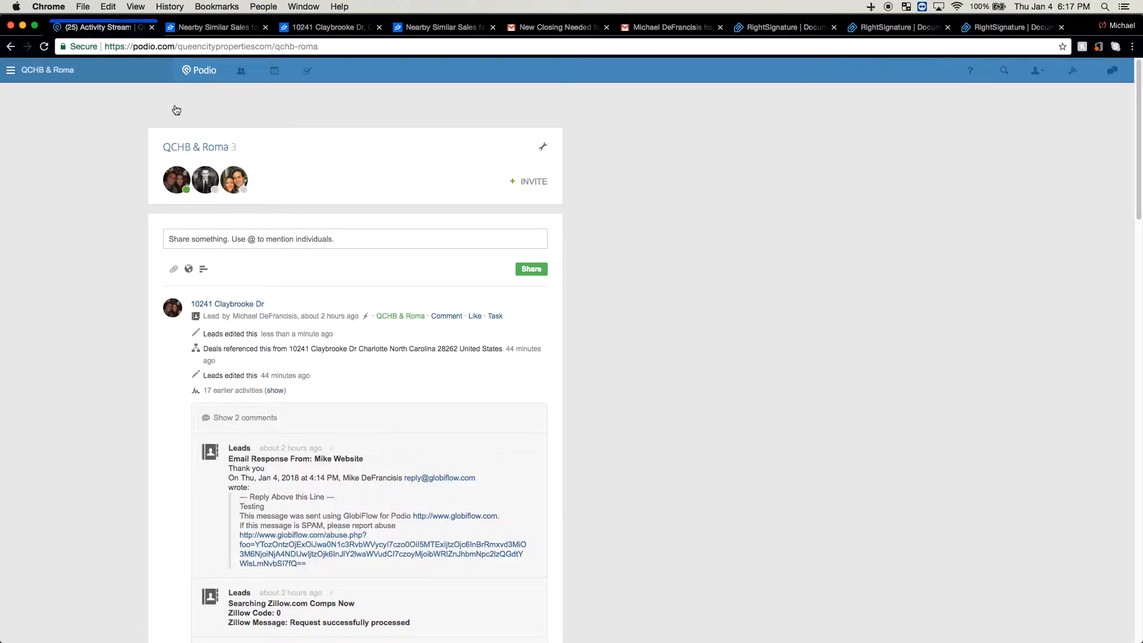